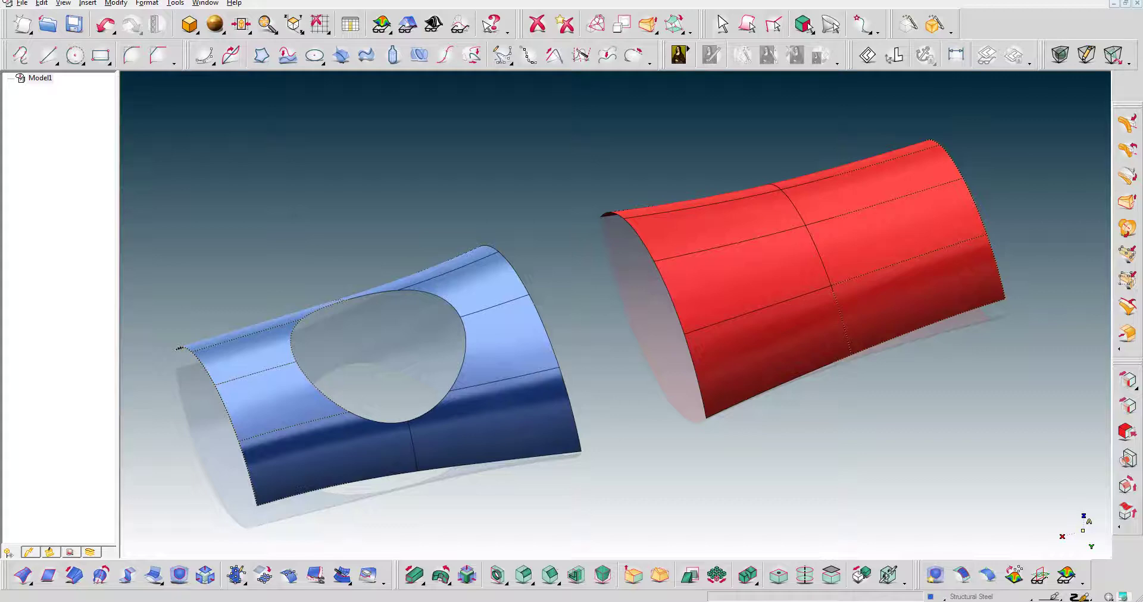
Step: Turn to a face-on view of the blue and red surfaces and start the Curve Curvature analysis
middle_click_drag(601, 501, 592, 397)
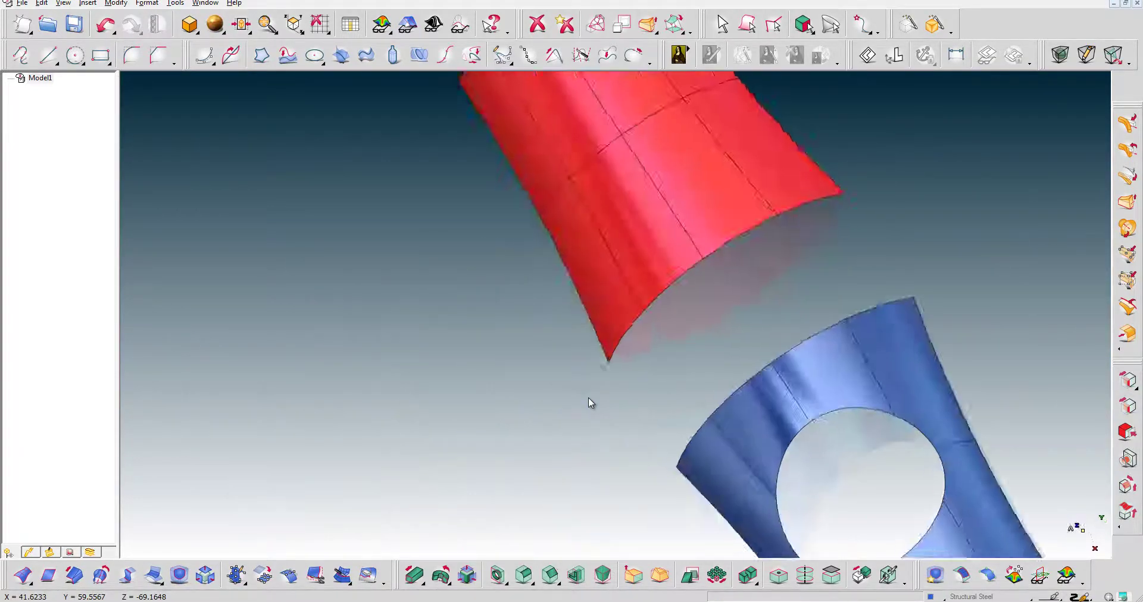
mouse_move(684, 388)
middle_mouse_down()
mouse_move(442, 470)
mouse_move(426, 506)
middle_mouse_up()
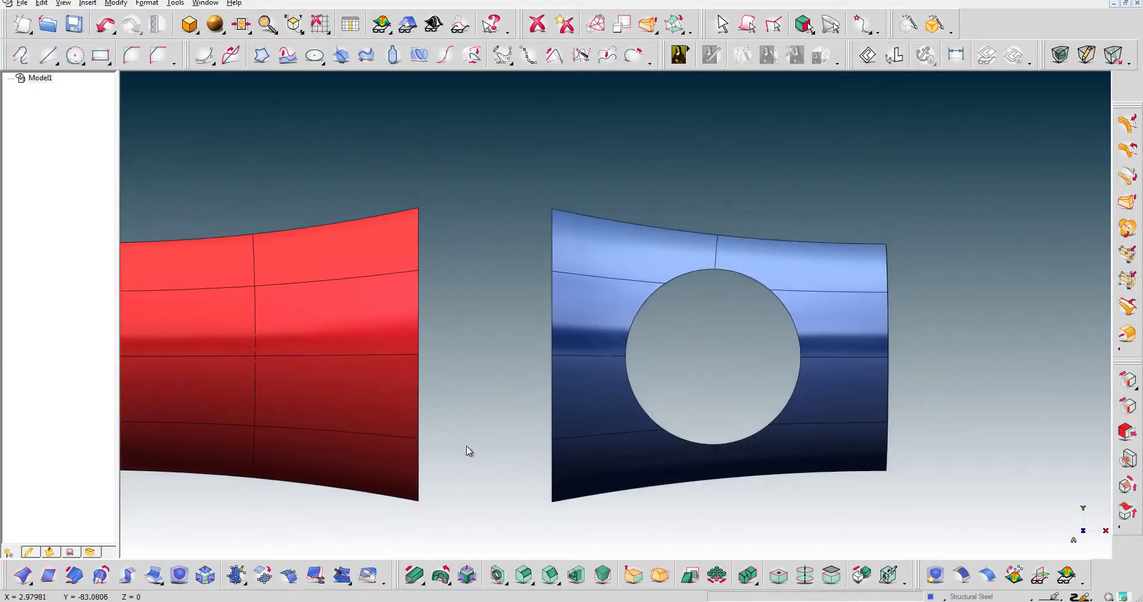
left_click(460, 27)
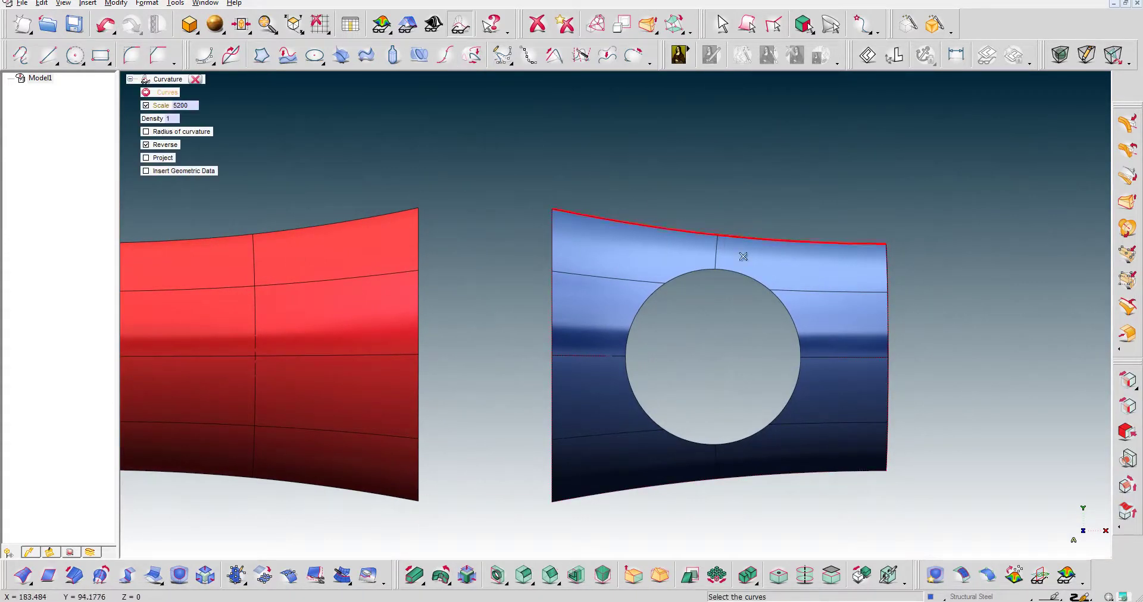
Step: Plot the curvature comb on the blue surface's hole edge, inspect it from low angles, then close it
left_click(790, 294)
middle_click_drag(639, 373, 593, 305)
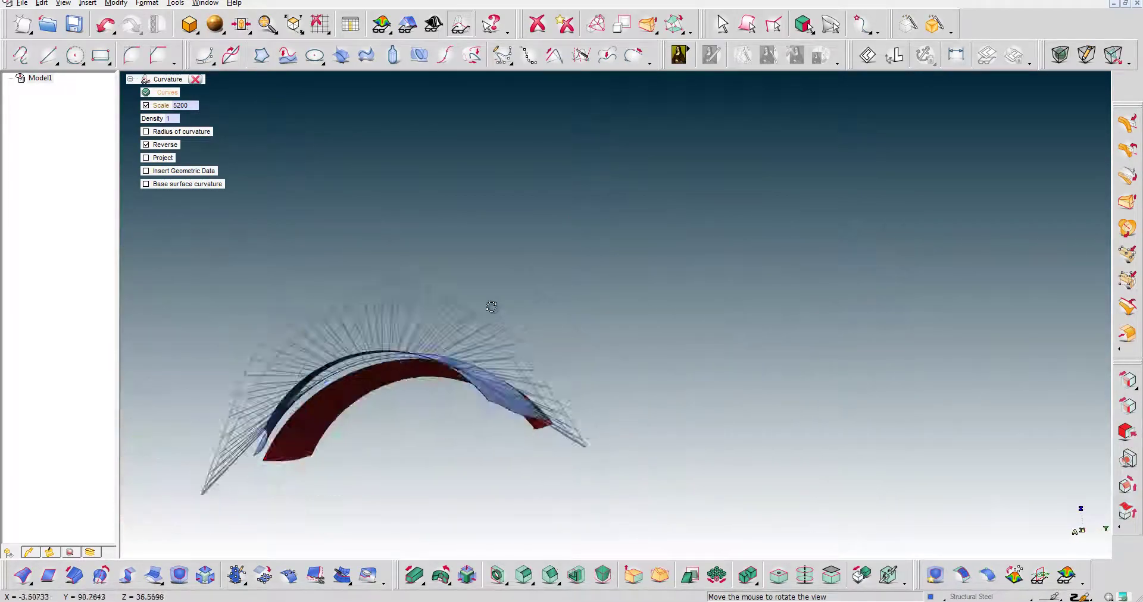
mouse_move(593, 305)
middle_mouse_down()
mouse_move(365, 334)
mouse_move(554, 263)
mouse_move(655, 301)
mouse_move(605, 327)
mouse_move(637, 298)
middle_mouse_up()
mouse_move(543, 249)
middle_mouse_down()
mouse_move(543, 271)
mouse_move(582, 285)
mouse_move(543, 299)
mouse_move(553, 280)
mouse_move(545, 257)
mouse_move(562, 269)
middle_mouse_up()
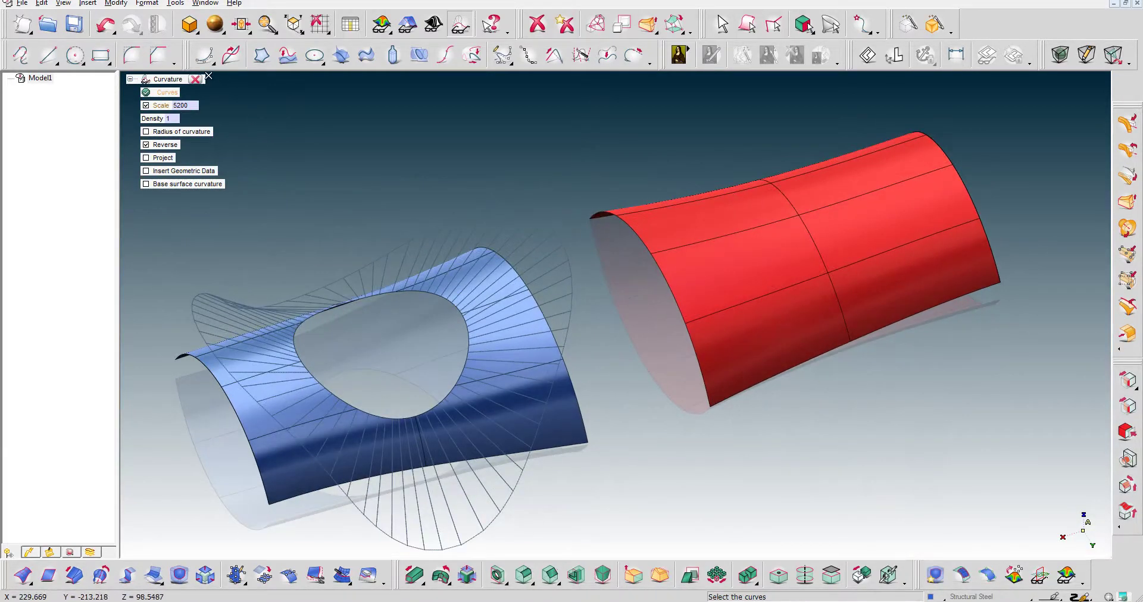
left_click(196, 79)
mouse_move(387, 247)
middle_mouse_down()
mouse_move(377, 243)
mouse_move(530, 269)
middle_mouse_up()
Step: In Advanced GSM, match the blue right edge to the red edge with target position + tangent + curvature
left_click(1125, 203)
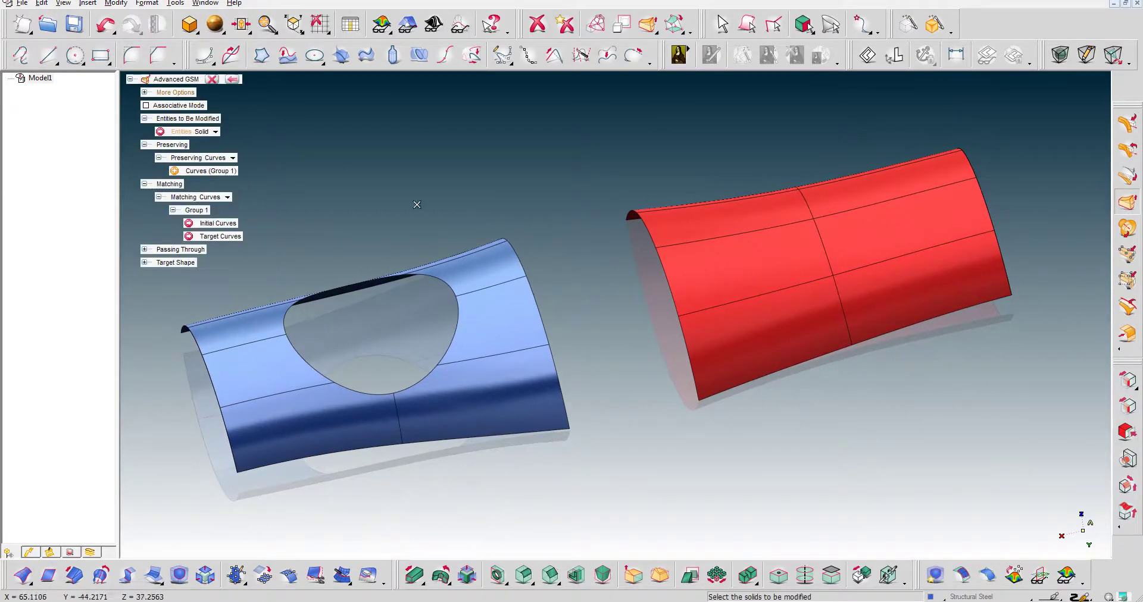
left_click(218, 224)
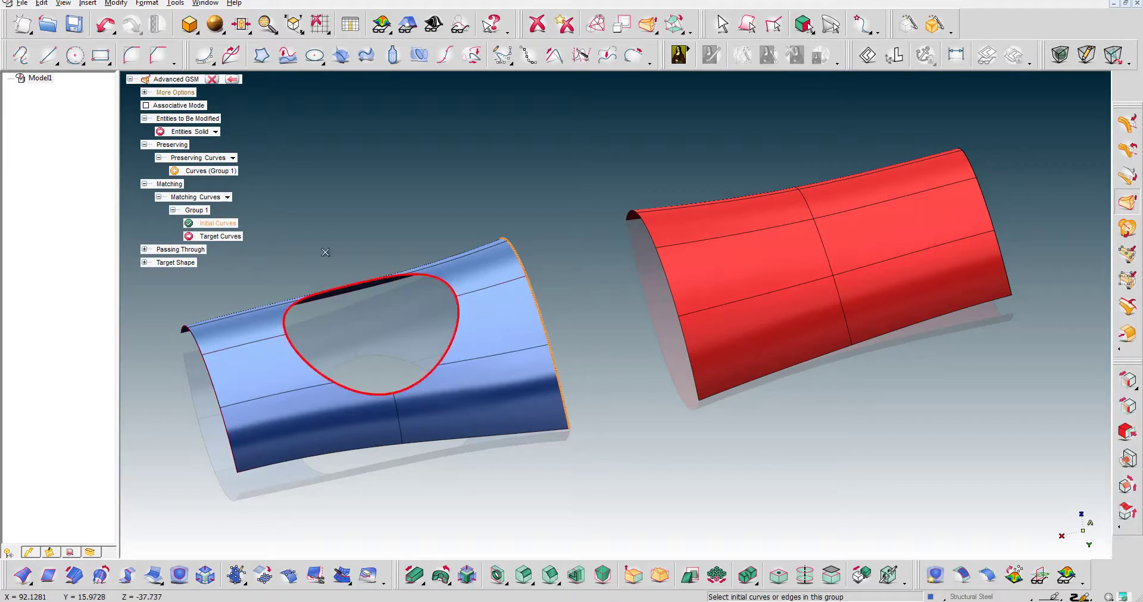
left_click(214, 237)
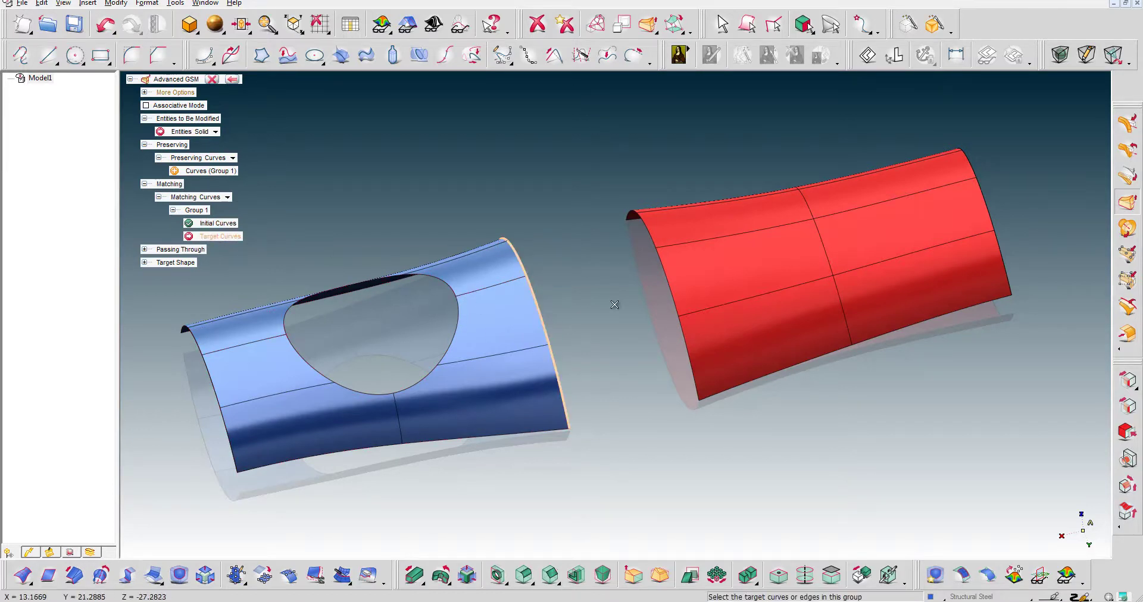
left_click(713, 290)
left_click(560, 297)
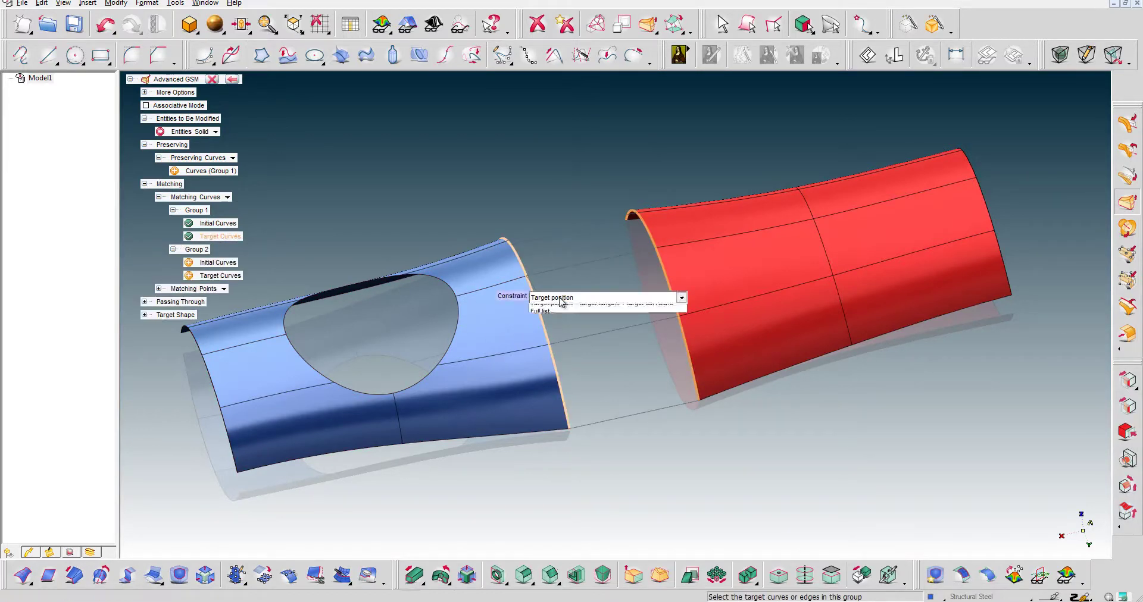
left_click(567, 335)
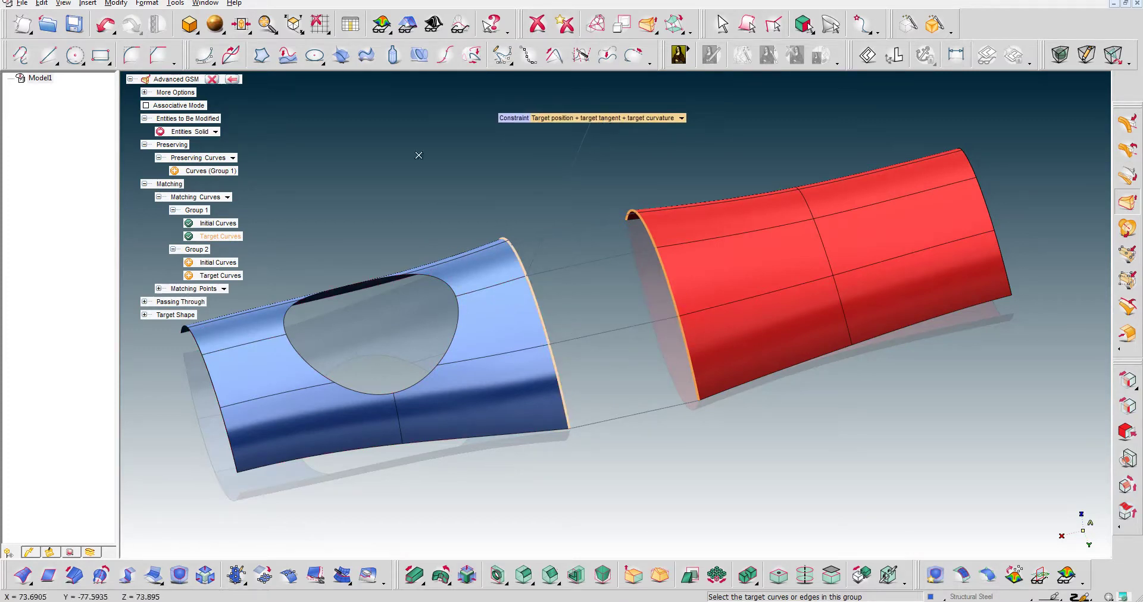
left_click(160, 199)
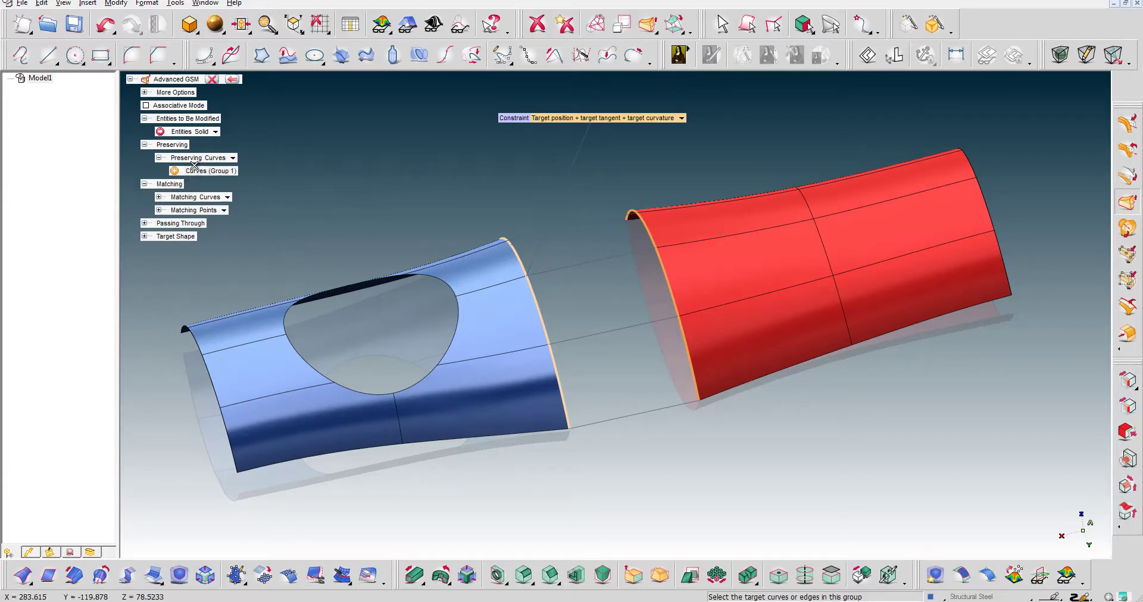
Step: Preserve the blue surface's left edge with Keep position + tangent + curvature
left_click(196, 172)
left_click(231, 347)
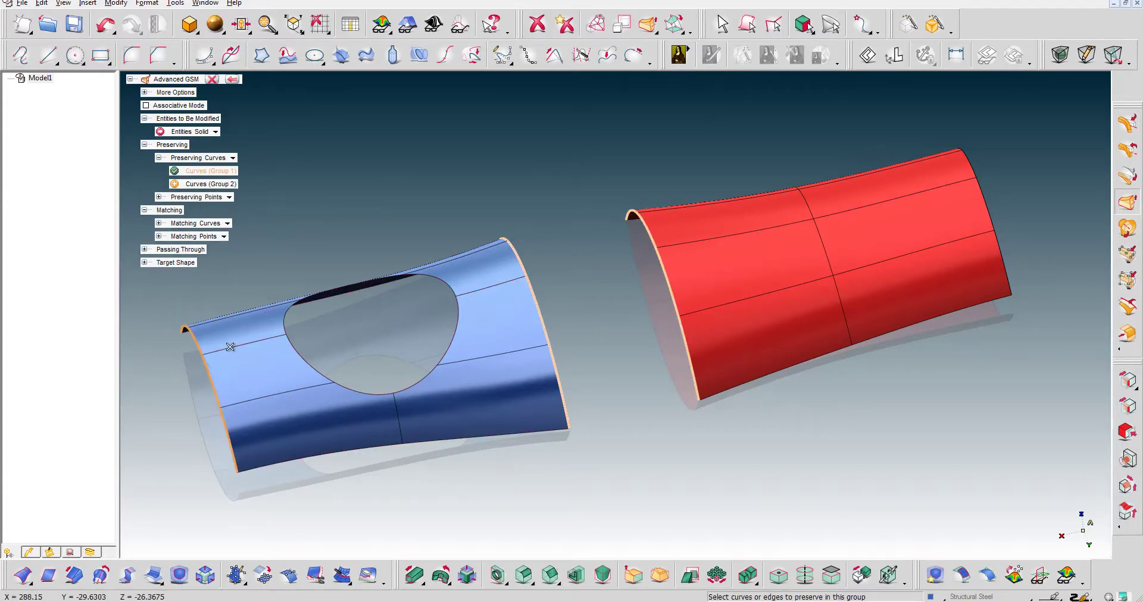
left_click(244, 376)
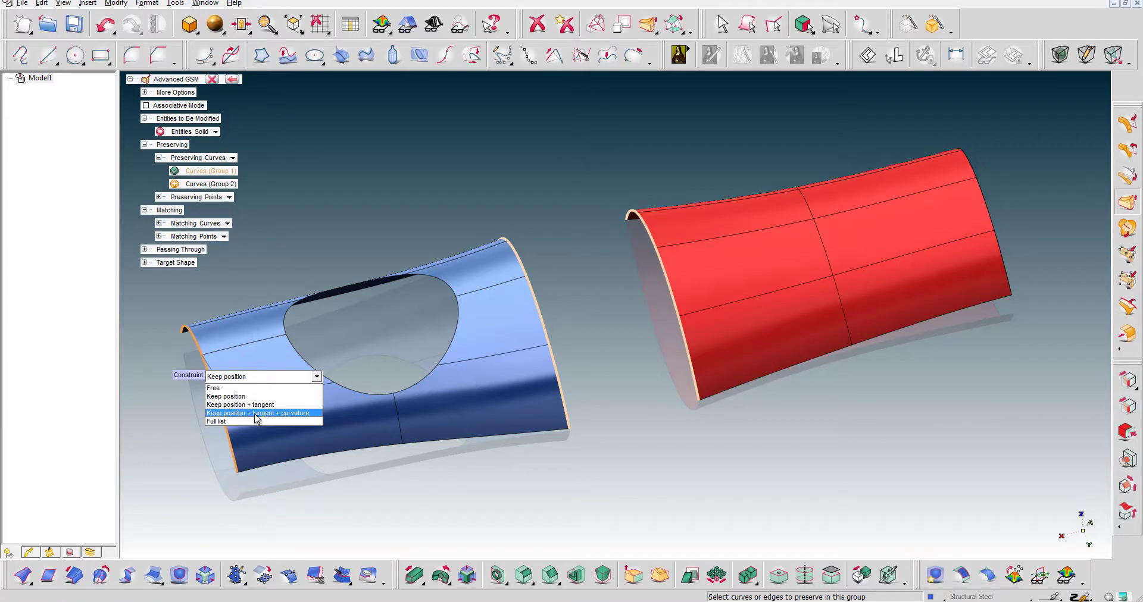
left_click(307, 413)
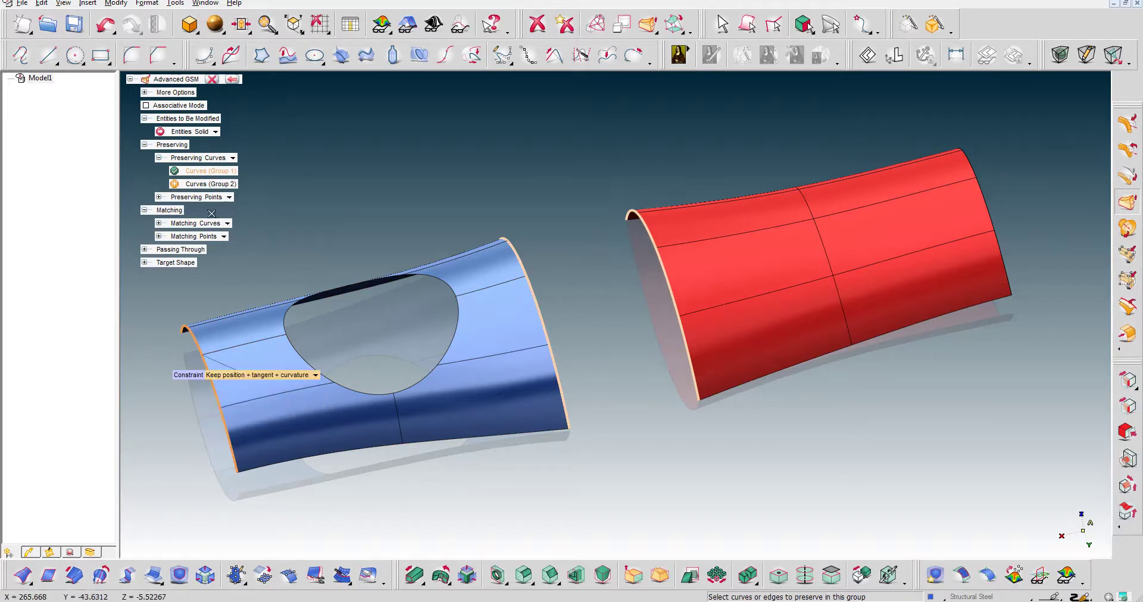
Step: Add the hole edge as a preserved curve with Keep projection along direction Z
left_click(200, 186)
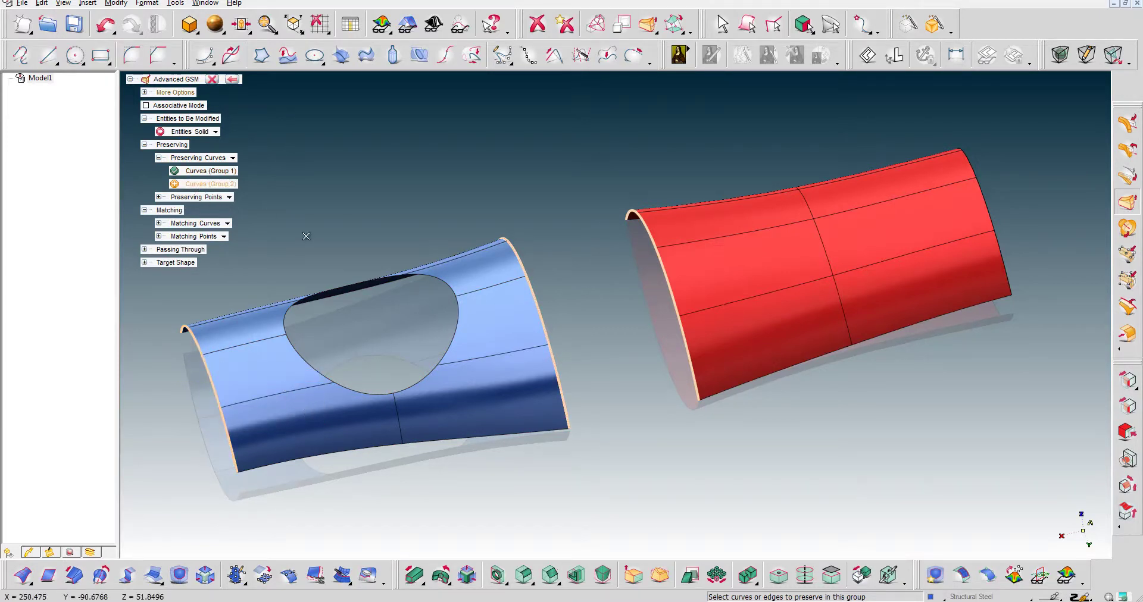
left_click(470, 315)
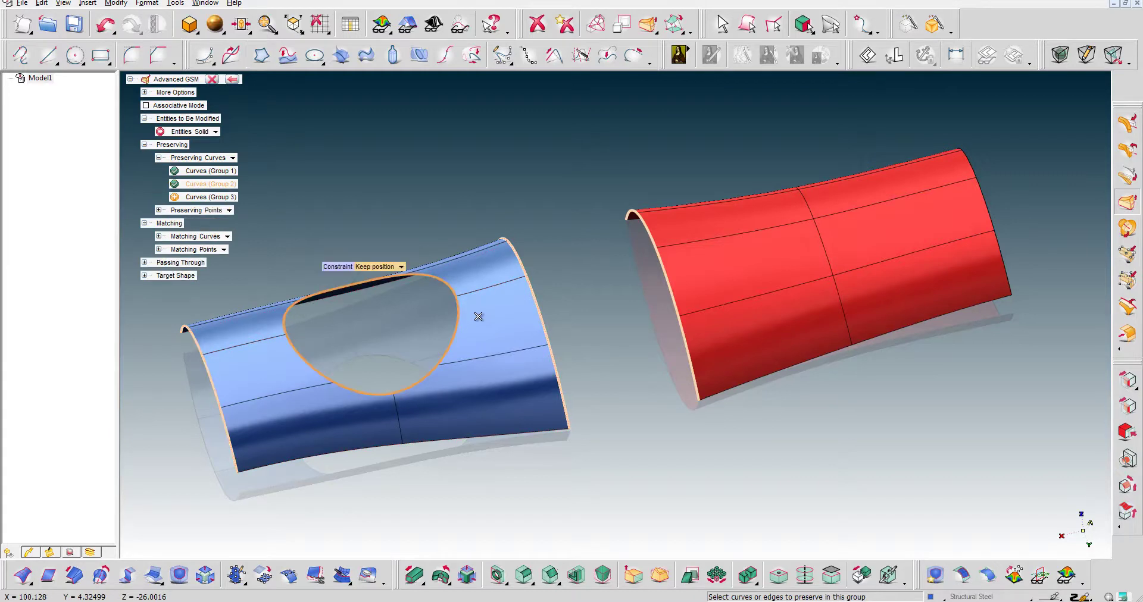
left_click(399, 269)
left_click(396, 312)
left_click(401, 267)
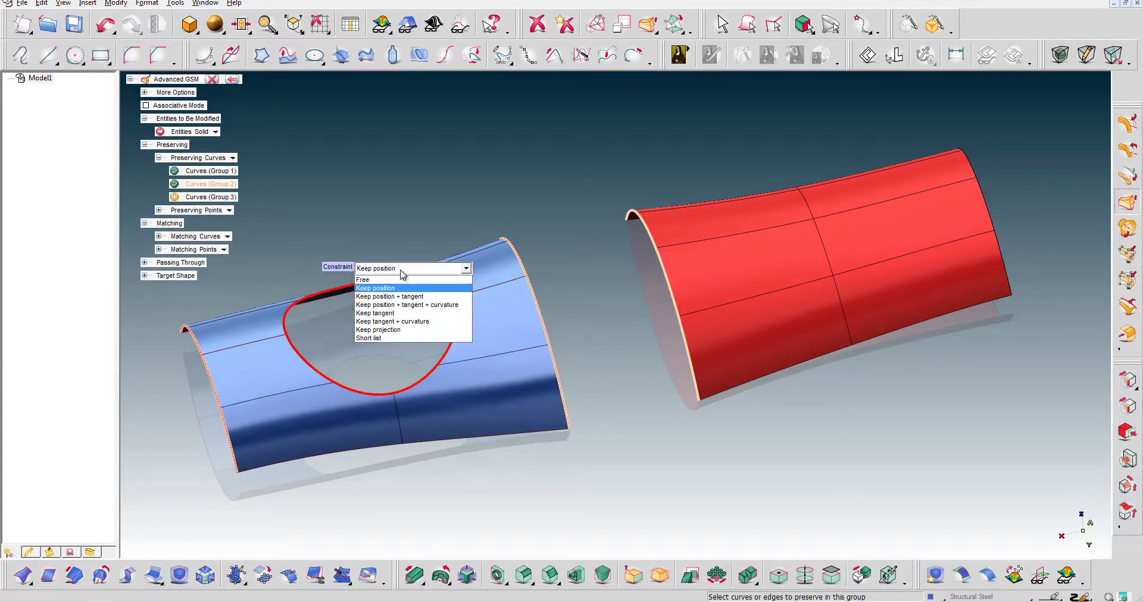
left_click(399, 331)
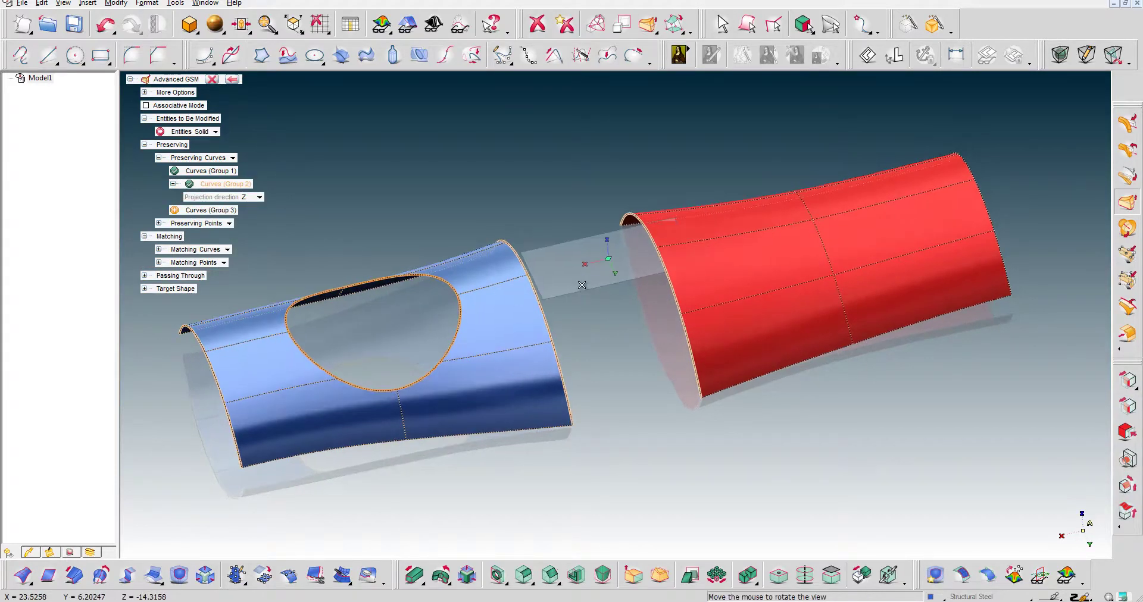
left_click(259, 197)
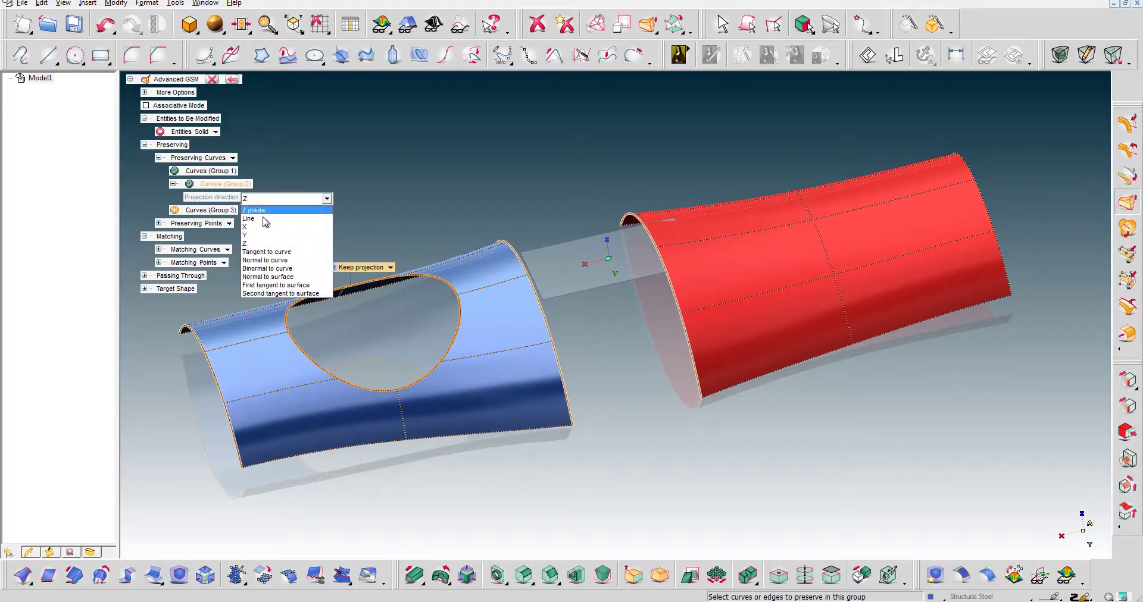
left_click(279, 244)
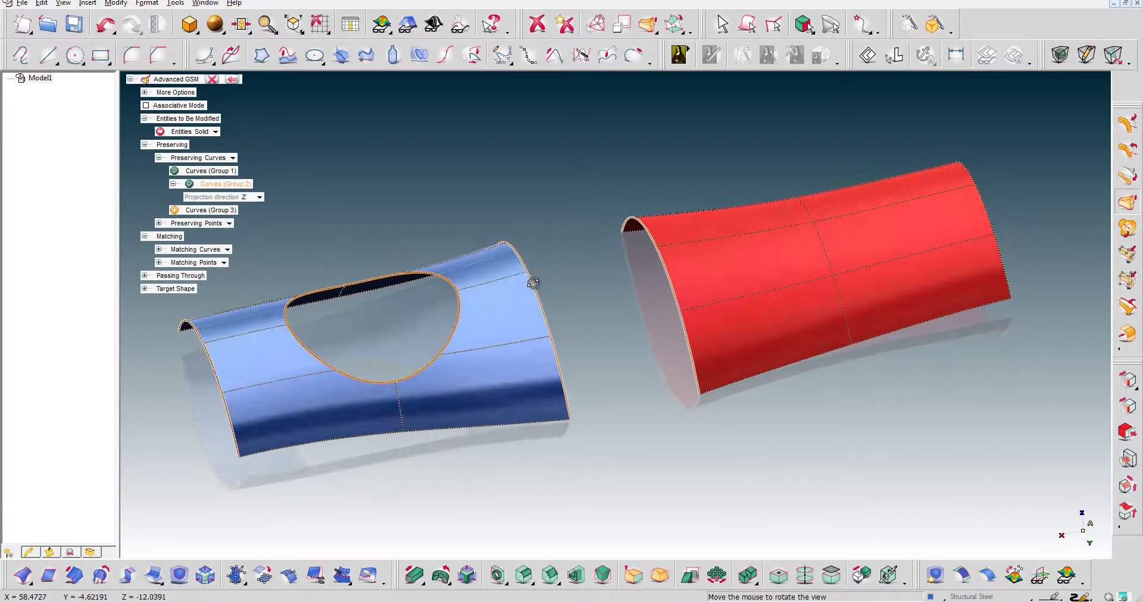
Step: Set Entities to Surfaces, pick the blue holed surface, and review the Precision settings under More Options
left_click(214, 132)
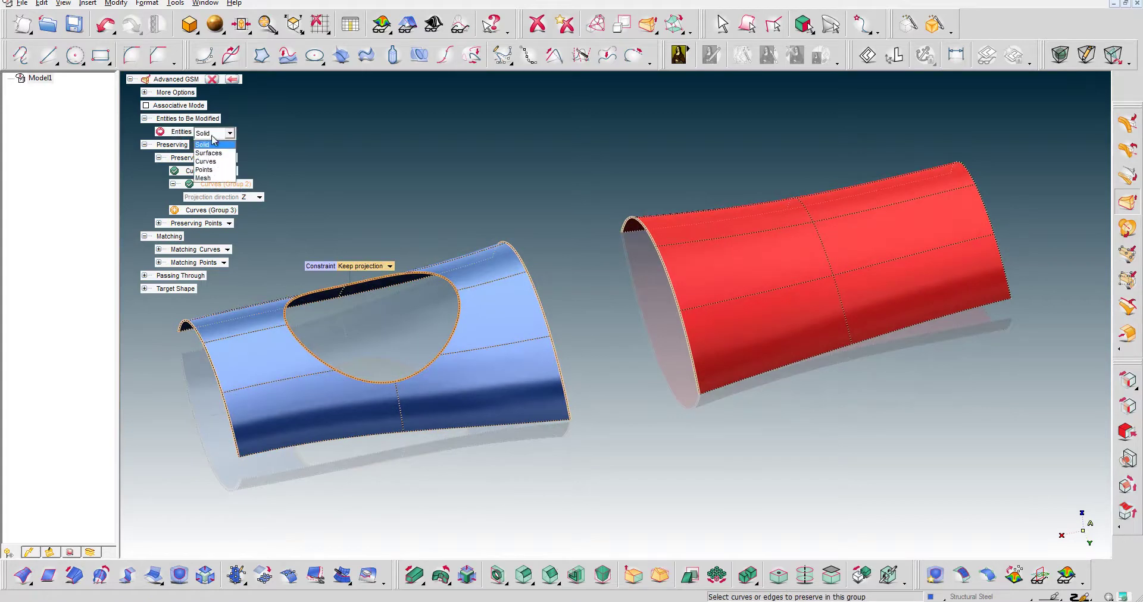
left_click(211, 153)
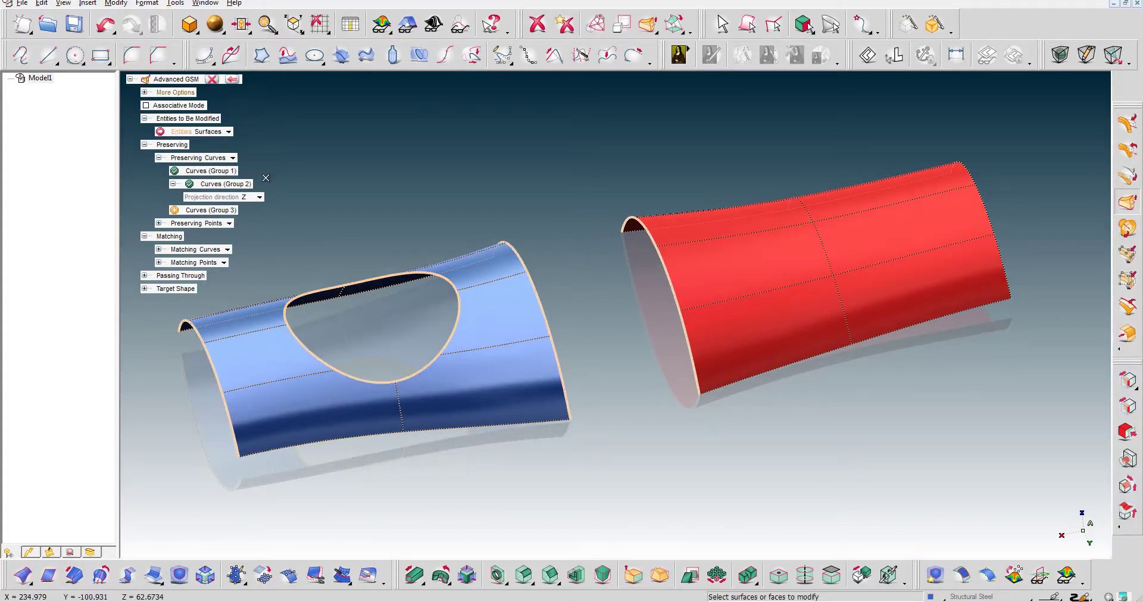
left_click(486, 287)
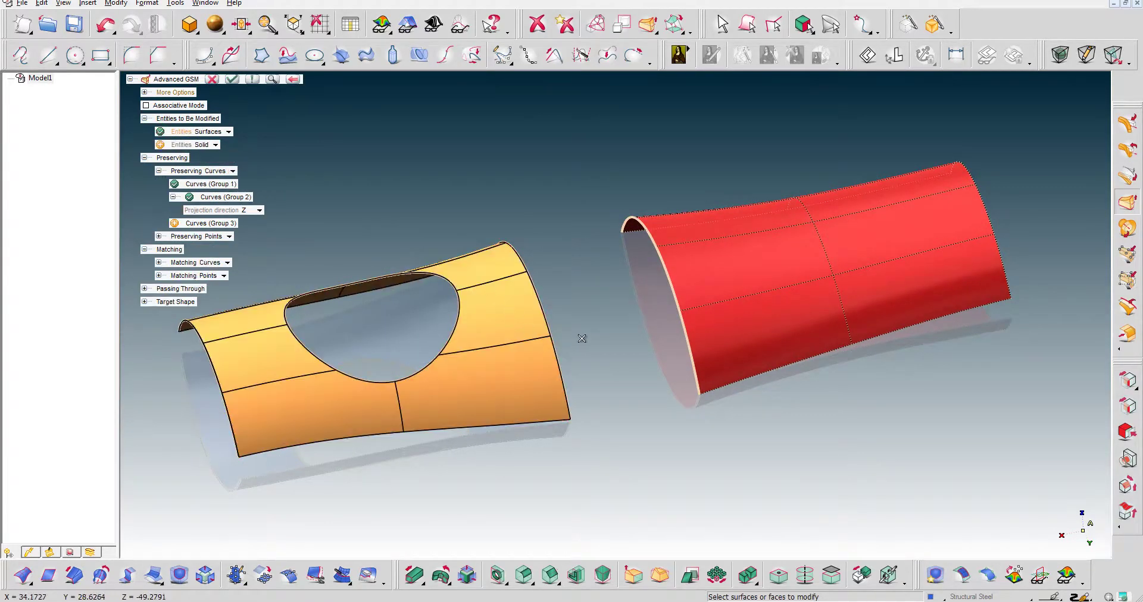
left_click(144, 92)
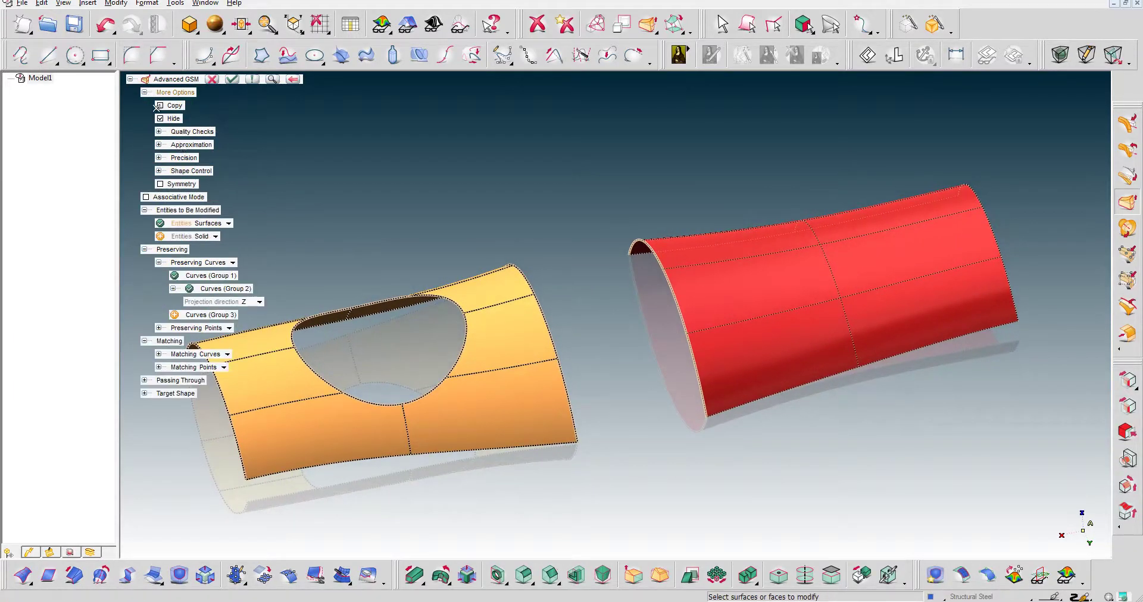
left_click(175, 159)
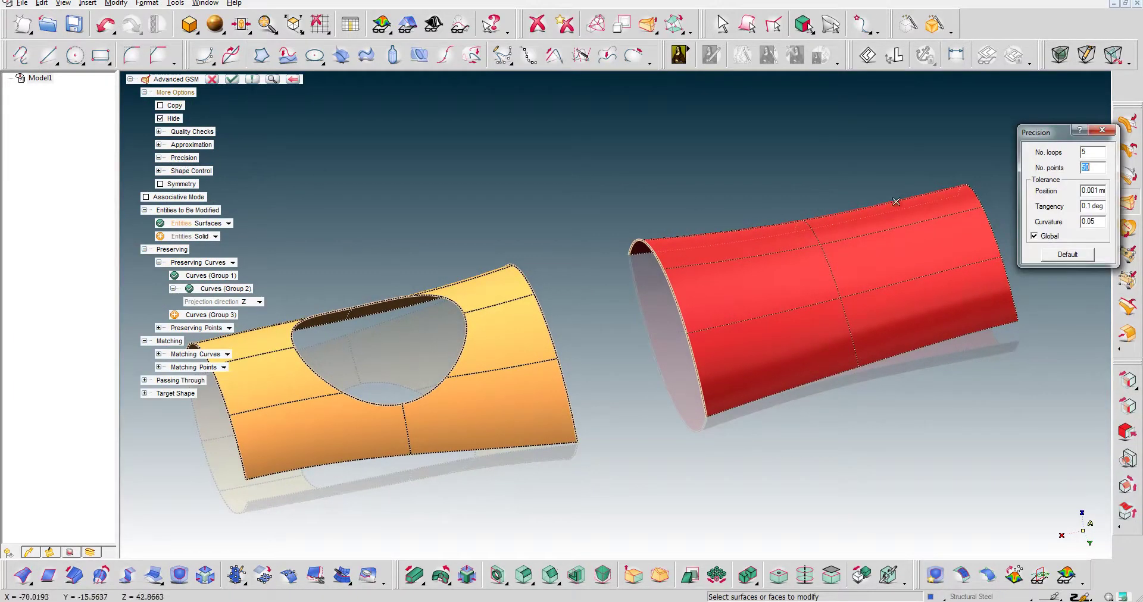
left_click(1102, 131)
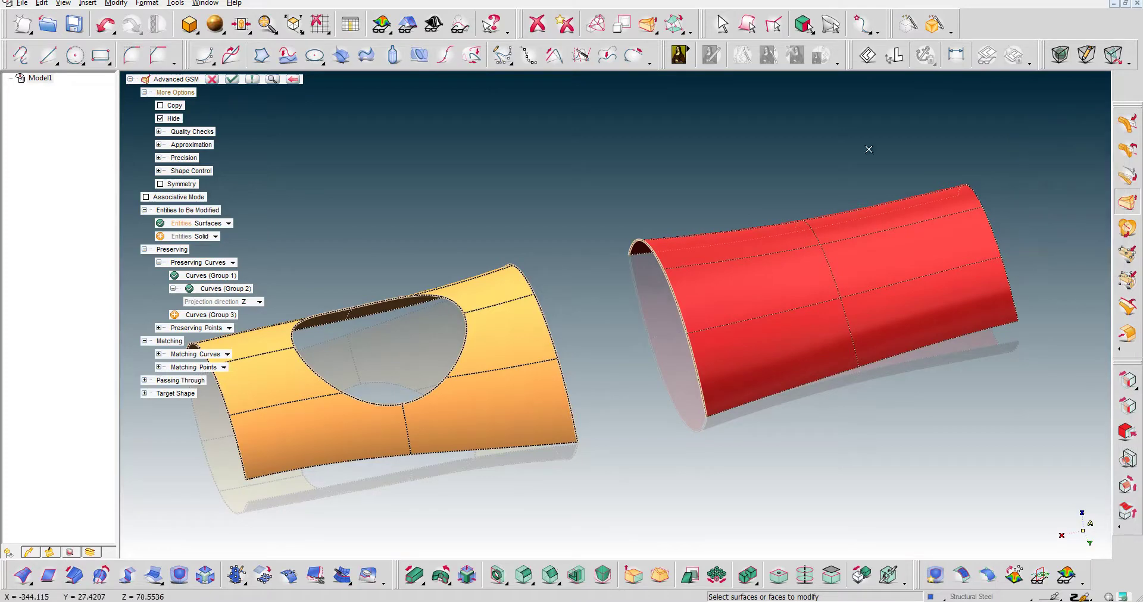
Step: Preview the deformation, check the join from the top, and confirm the Advanced GSM result
left_click(271, 79)
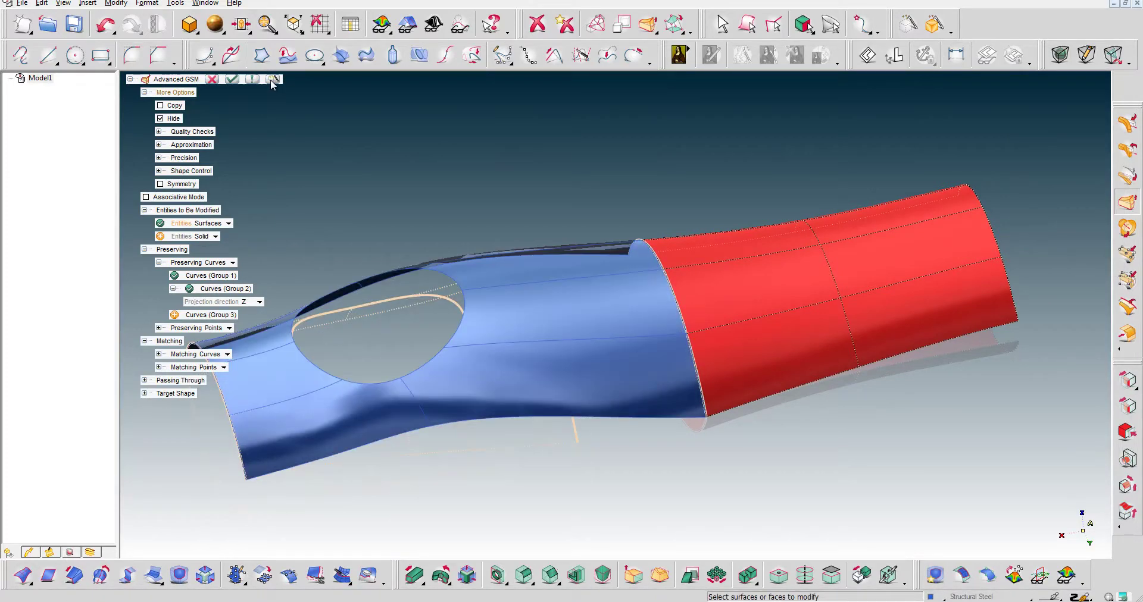
mouse_move(289, 126)
middle_mouse_down()
mouse_move(502, 357)
mouse_move(557, 368)
mouse_move(751, 330)
mouse_move(295, 104)
middle_mouse_up()
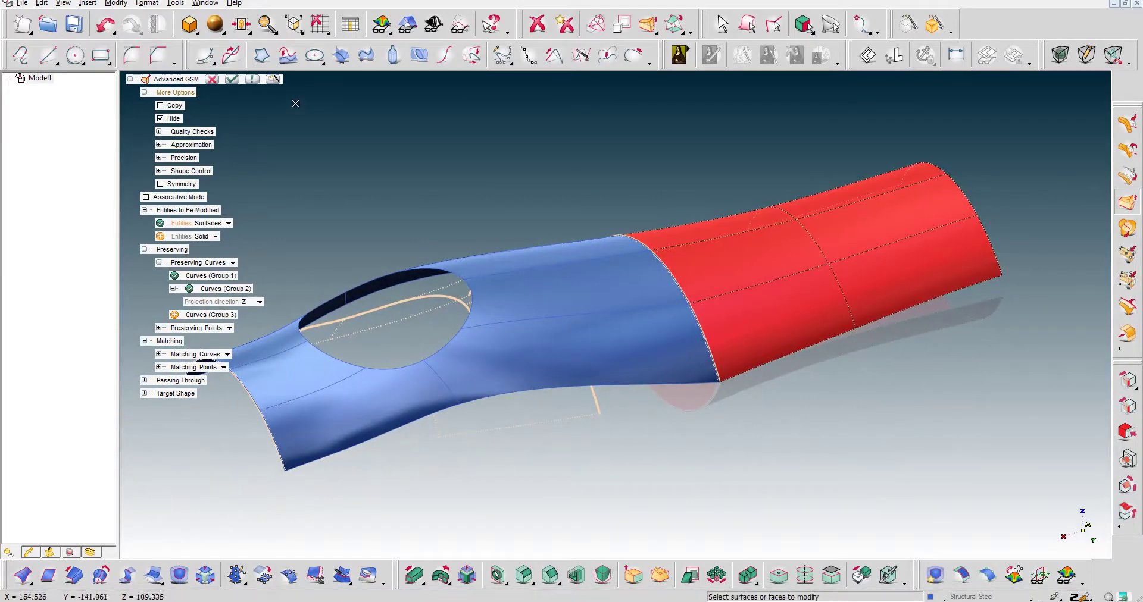
left_click(234, 80)
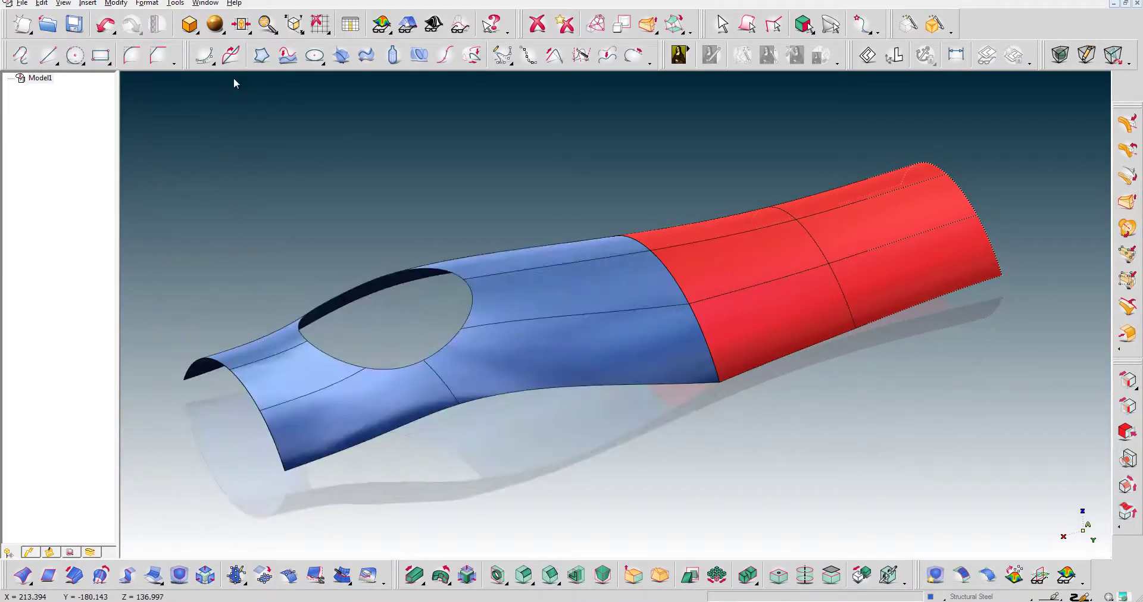
Step: Switch the display briefly to wireframe, then to Shaded View + Boundaries
left_click(189, 23)
left_click(220, 54)
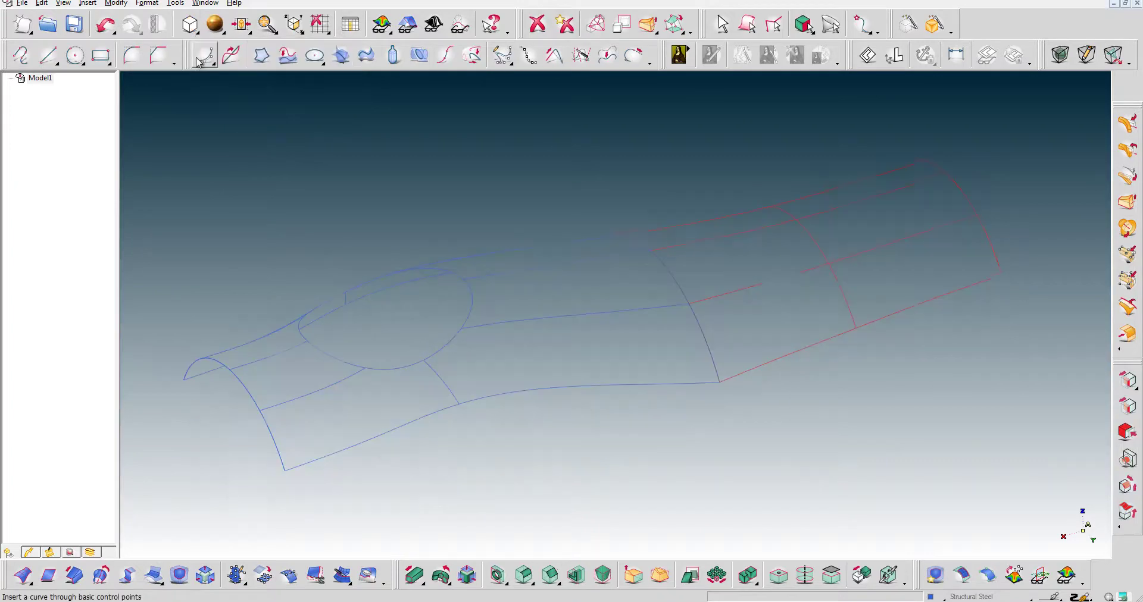
left_click(190, 24)
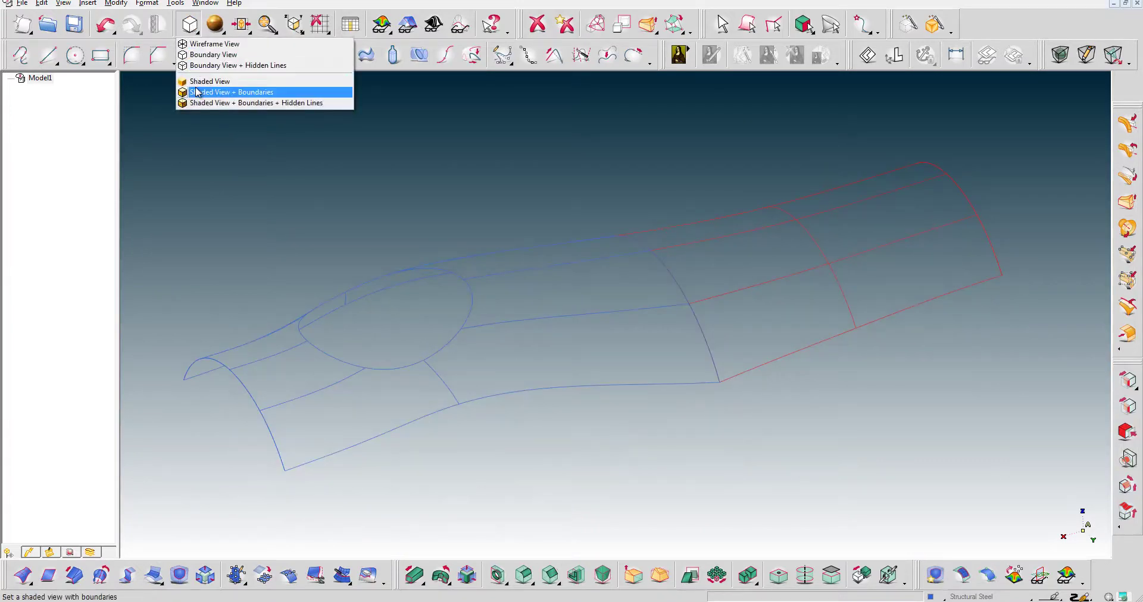
left_click(203, 83)
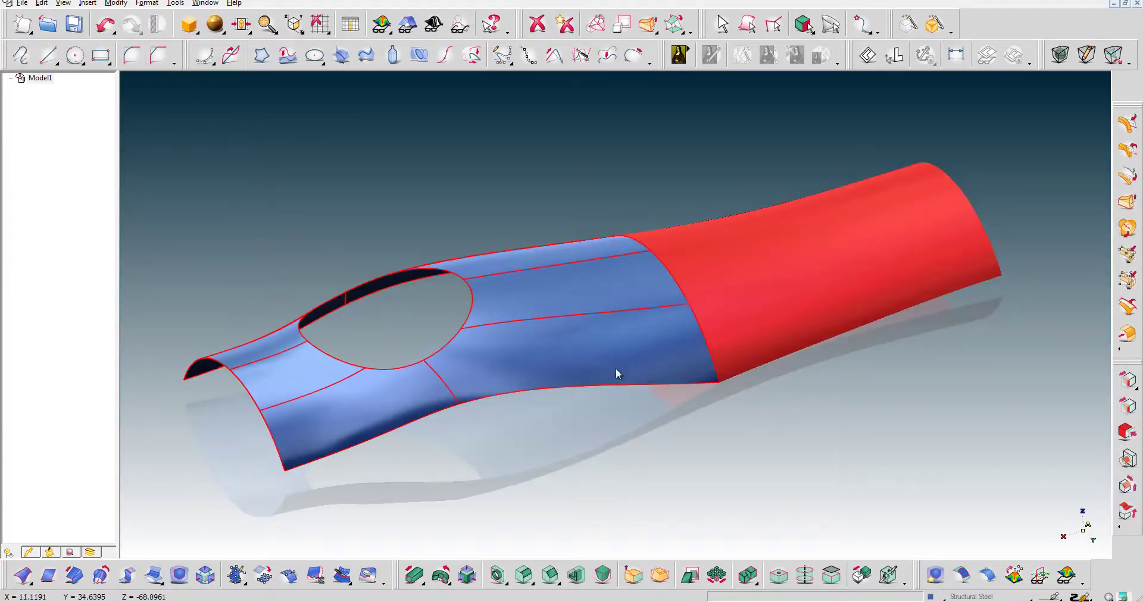
Step: Colour the whole model blue and orbit to a side-on view
left_click(670, 354)
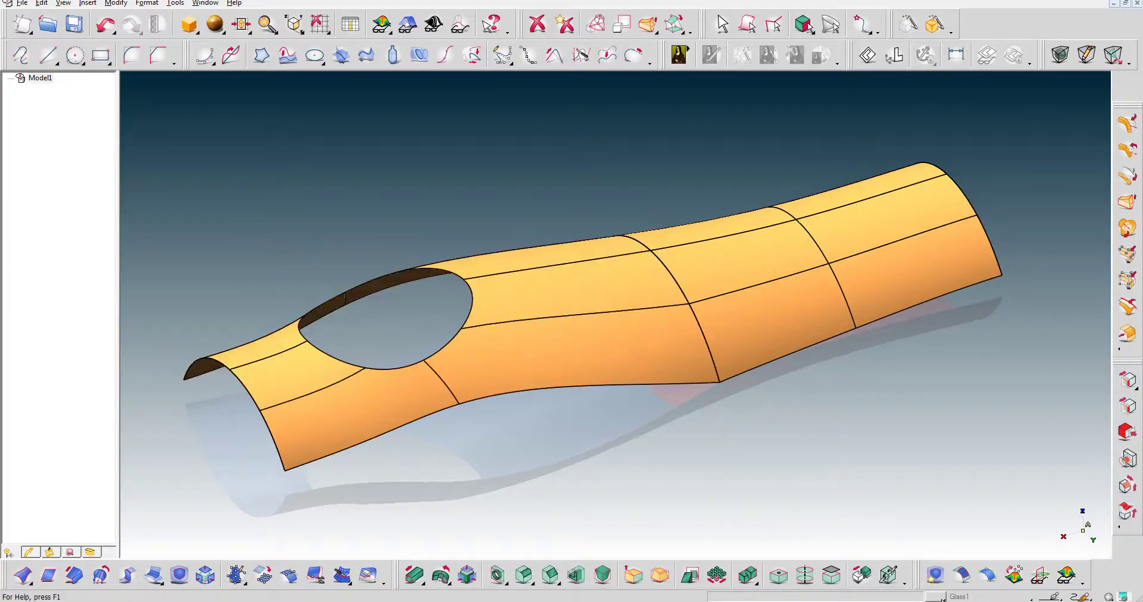
left_click(943, 597)
left_click(983, 539)
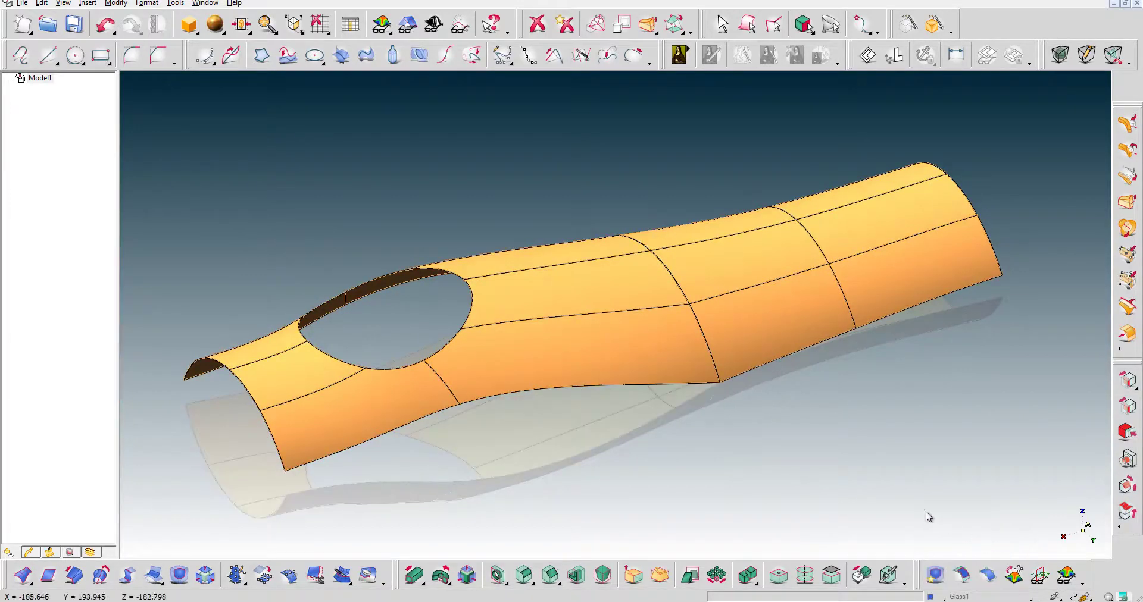
left_click(419, 184)
middle_click_drag(456, 216, 652, 386)
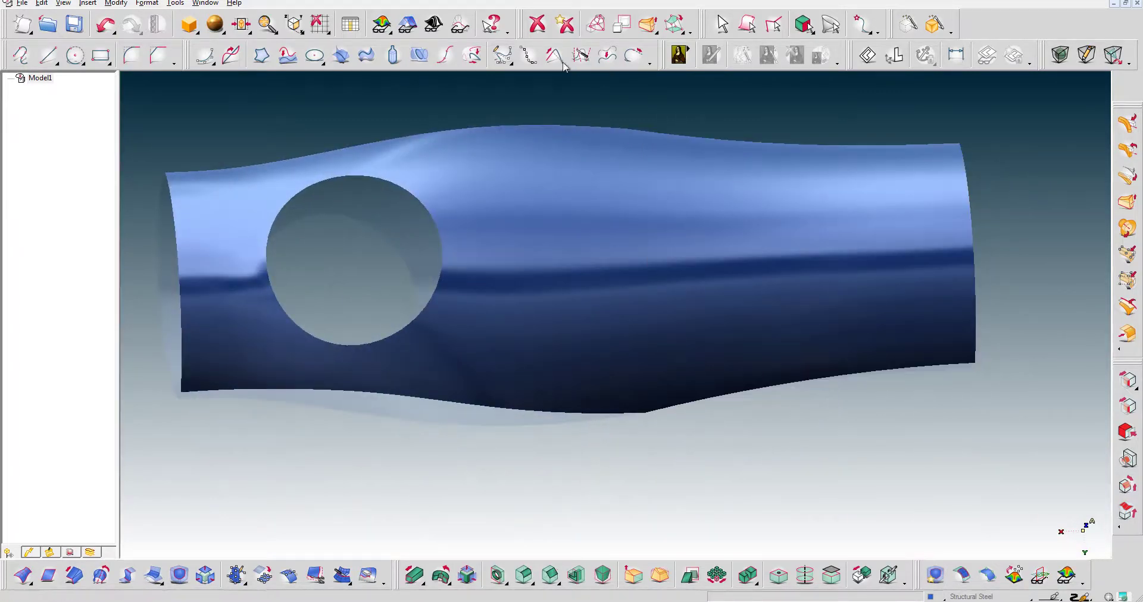
left_click(426, 30)
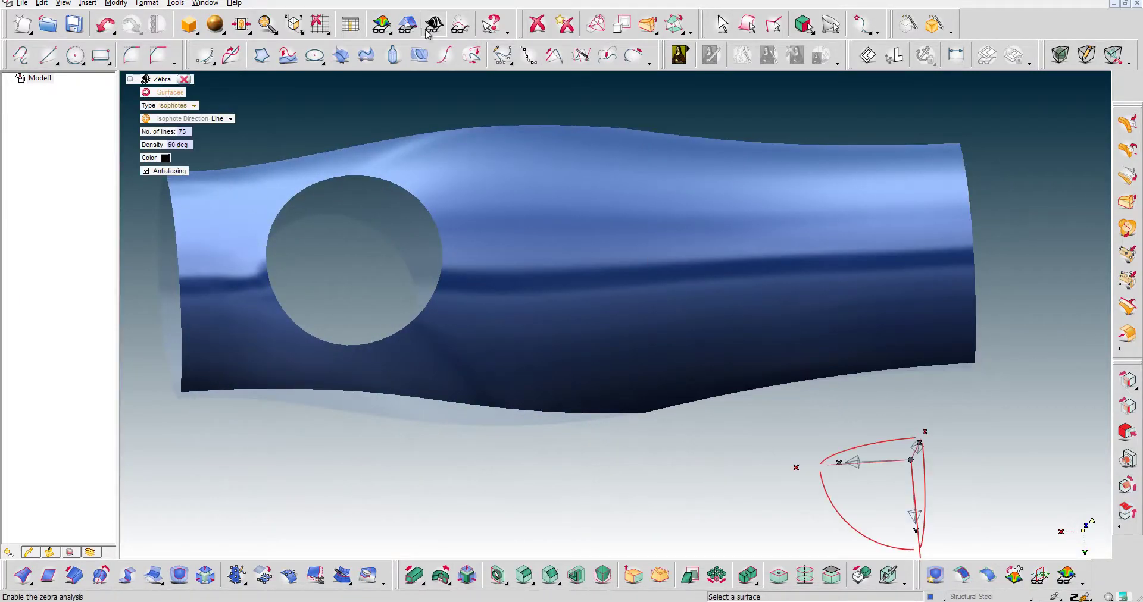
left_click(594, 256)
middle_click_drag(707, 303, 714, 317)
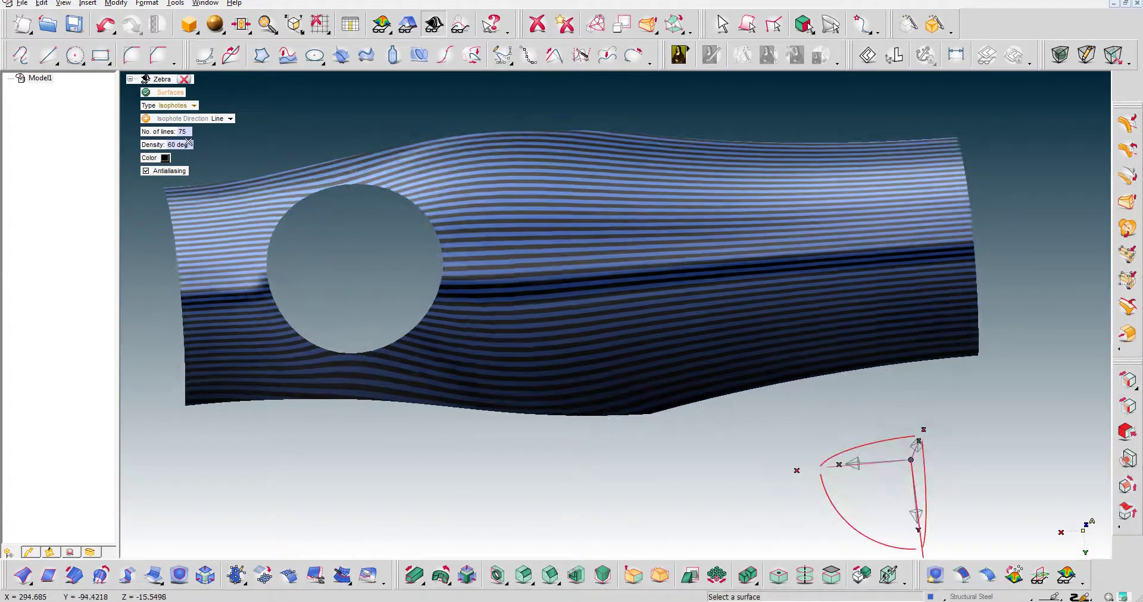
type("45")
key("Return")
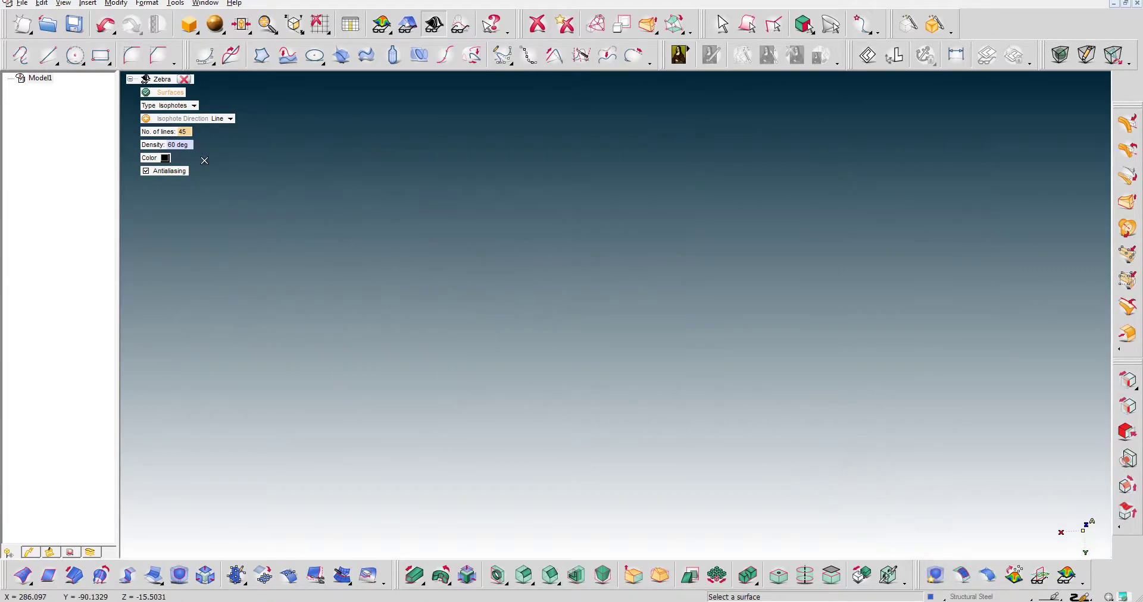
middle_click_drag(702, 388, 654, 378)
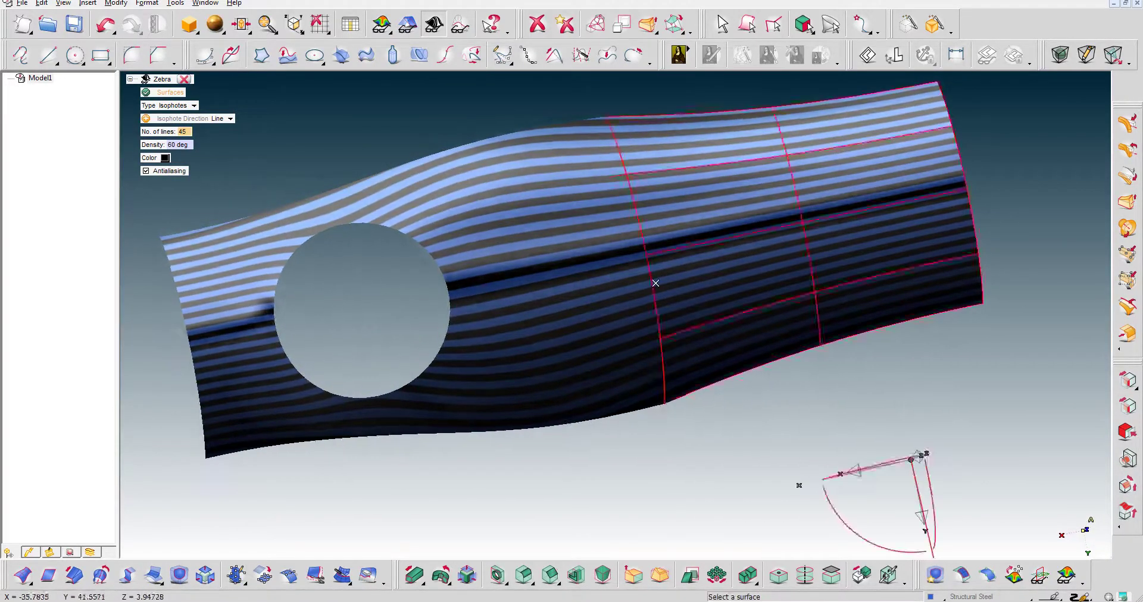
scroll(684, 321, "up", 5)
scroll(646, 339, "up", 3)
middle_click_drag(561, 372, 640, 298)
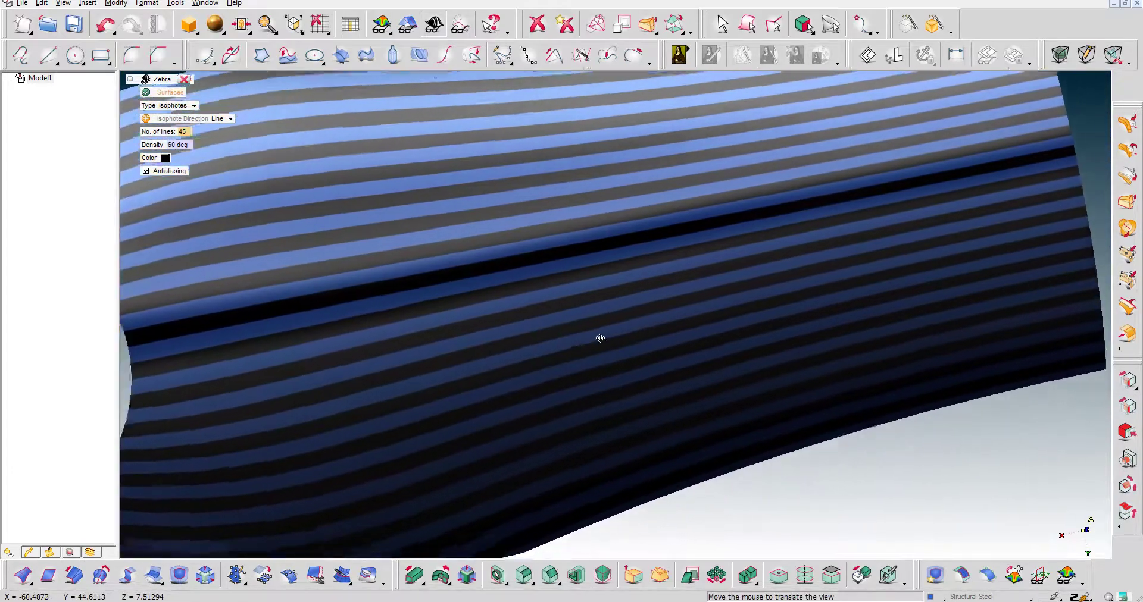
scroll(684, 280, "up", 3)
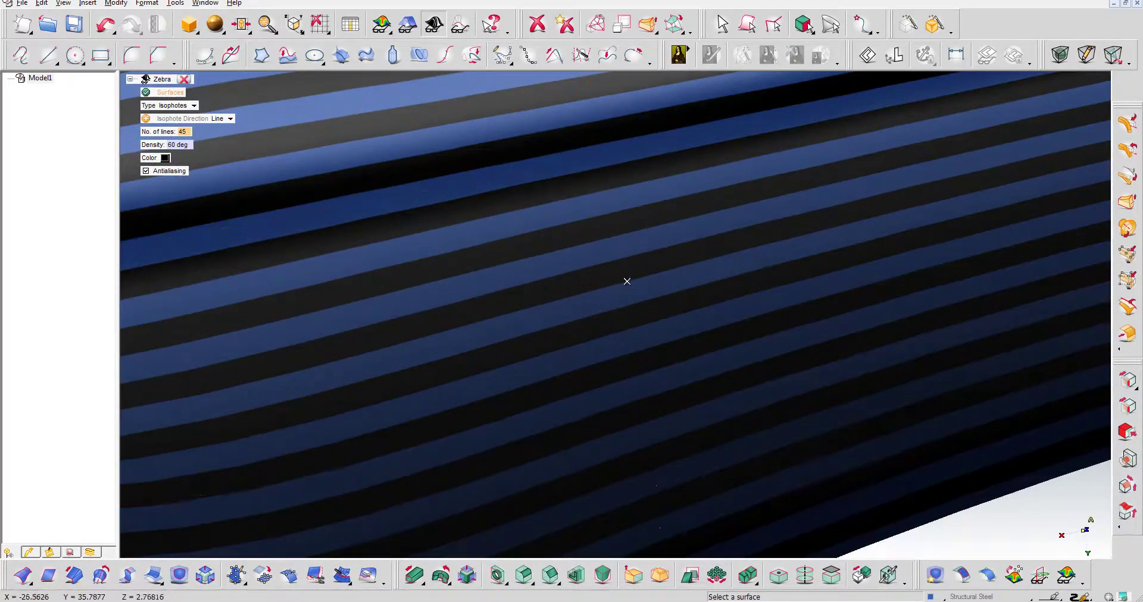
scroll(625, 278, "up", 3)
scroll(871, 312, "up", 2)
scroll(843, 321, "down", 2)
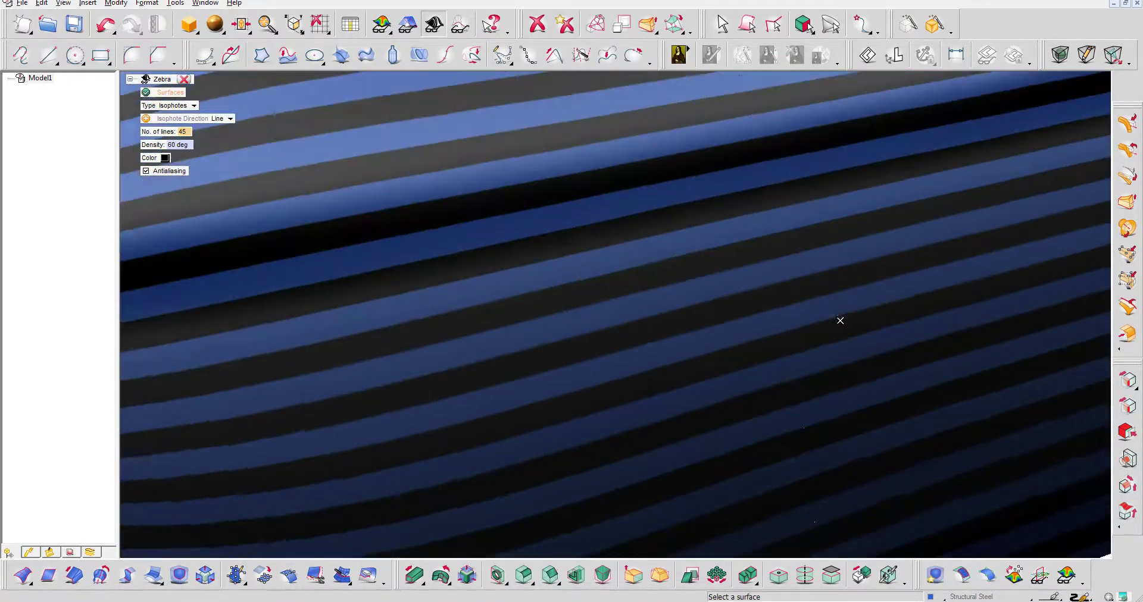
scroll(839, 319, "down", 4)
scroll(824, 316, "down", 1)
mouse_move(821, 286)
middle_mouse_down()
mouse_move(822, 264)
mouse_move(758, 254)
mouse_move(737, 273)
mouse_move(818, 452)
middle_mouse_up()
mouse_move(841, 507)
left_mouse_down()
mouse_move(983, 523)
mouse_move(1024, 421)
mouse_move(986, 390)
left_mouse_up()
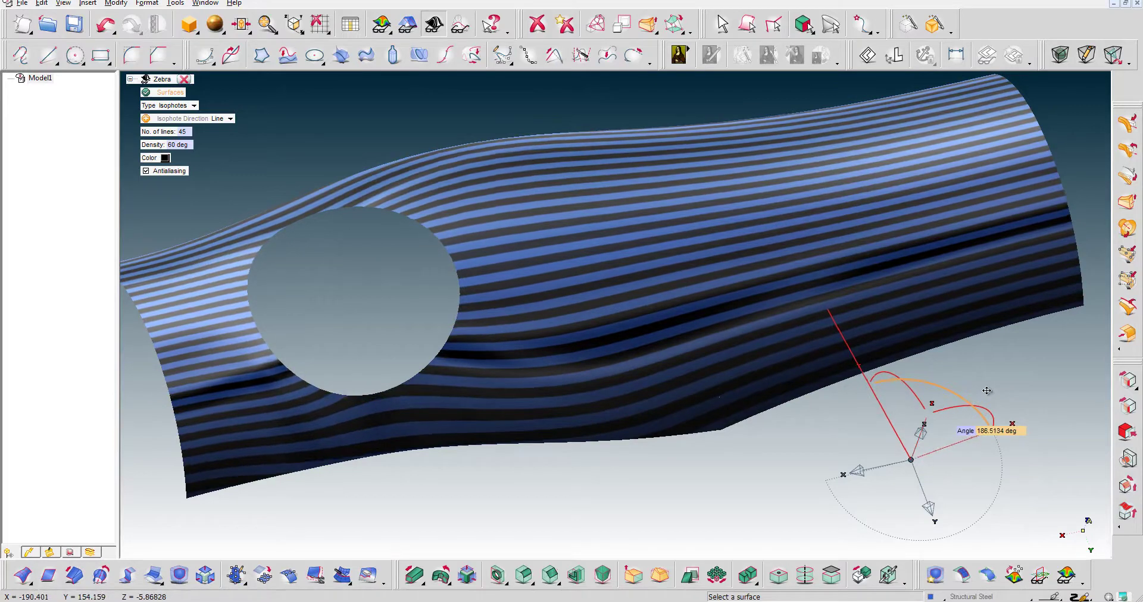
left_click(186, 80)
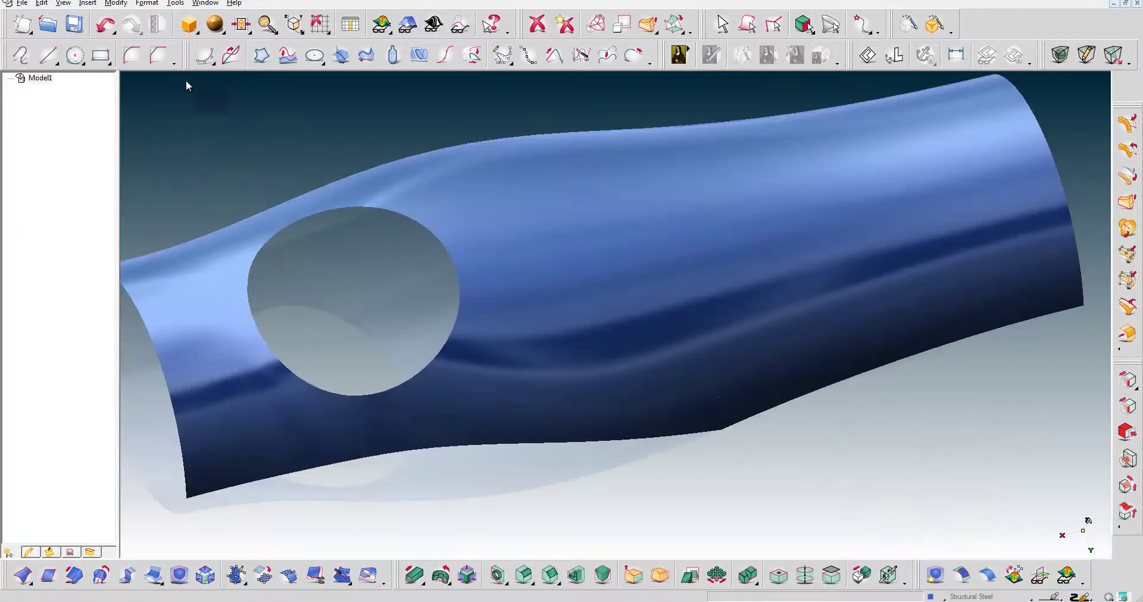
left_click(389, 35)
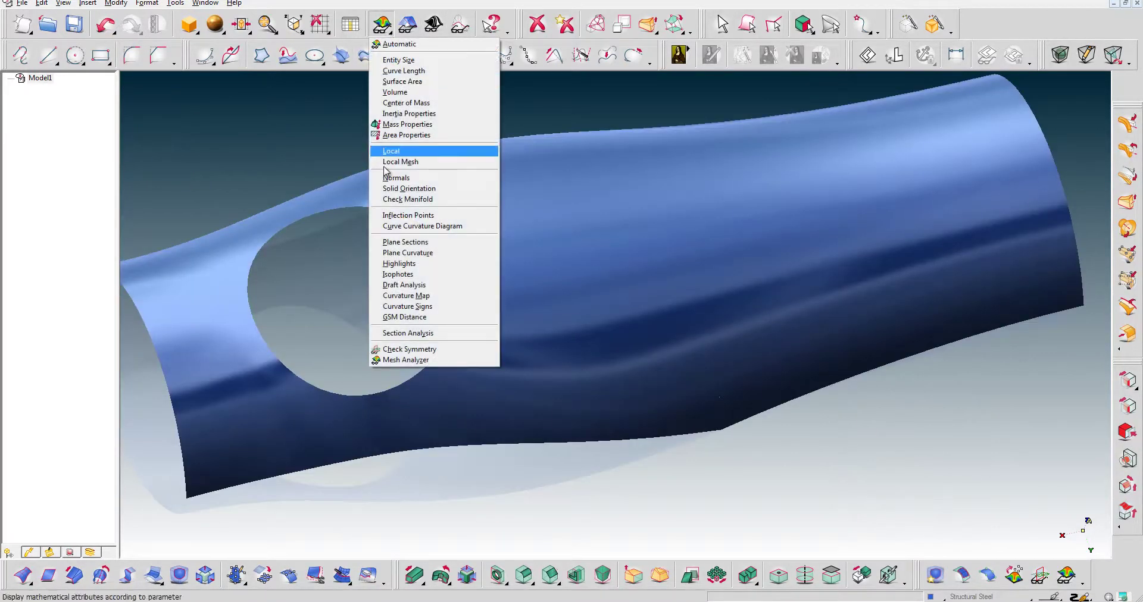
left_click(419, 295)
mouse_move(523, 276)
middle_mouse_down()
mouse_move(777, 276)
mouse_move(785, 383)
mouse_move(764, 391)
mouse_move(691, 479)
mouse_move(765, 388)
mouse_move(760, 367)
mouse_move(776, 363)
mouse_move(777, 375)
mouse_move(773, 366)
middle_mouse_up()
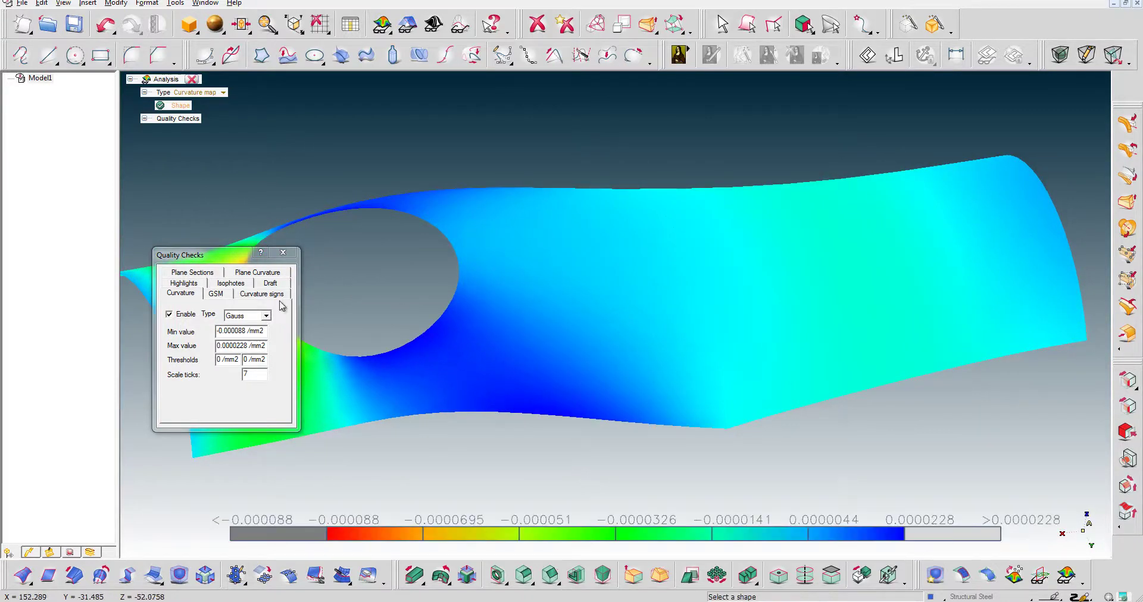
left_click(291, 254)
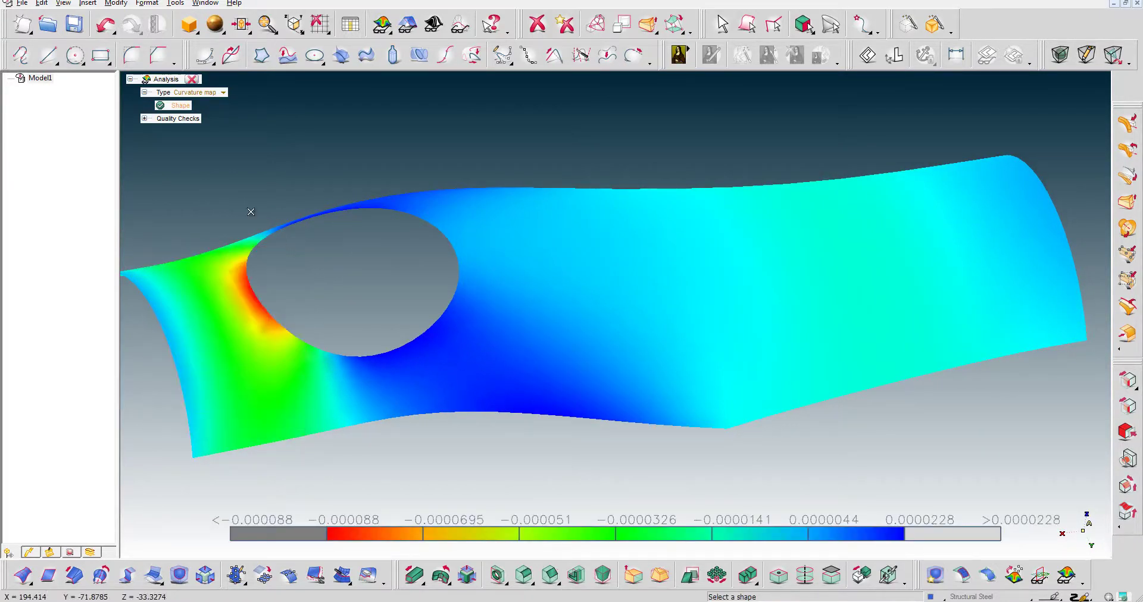
left_click(192, 81)
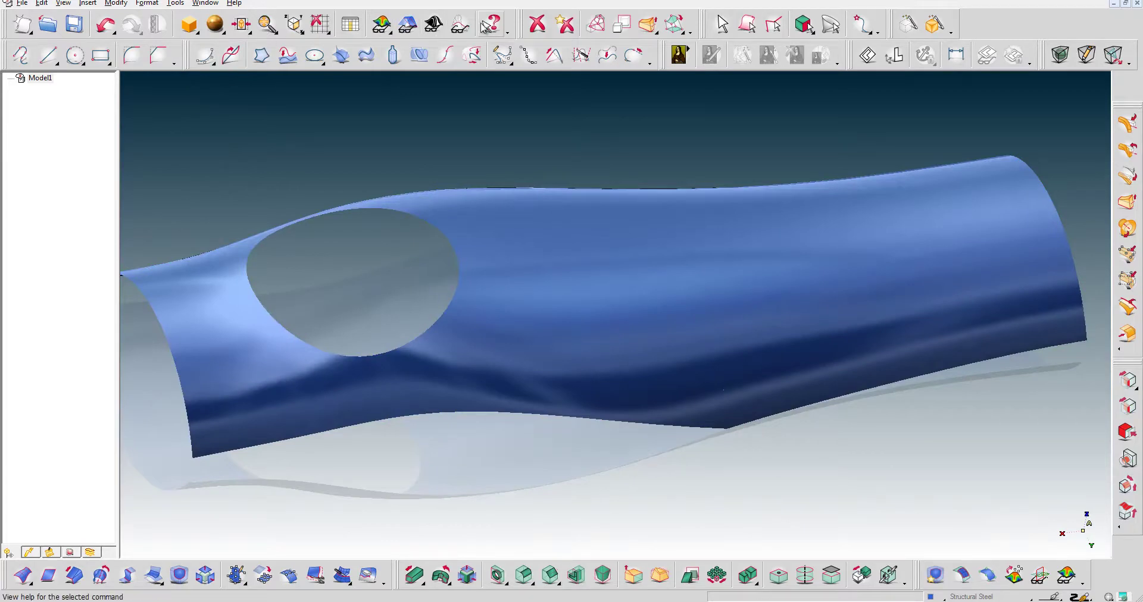
Step: Check the curvature comb on the reshaped hole edge, then undo the blue recolouring
left_click(463, 27)
left_click(420, 216)
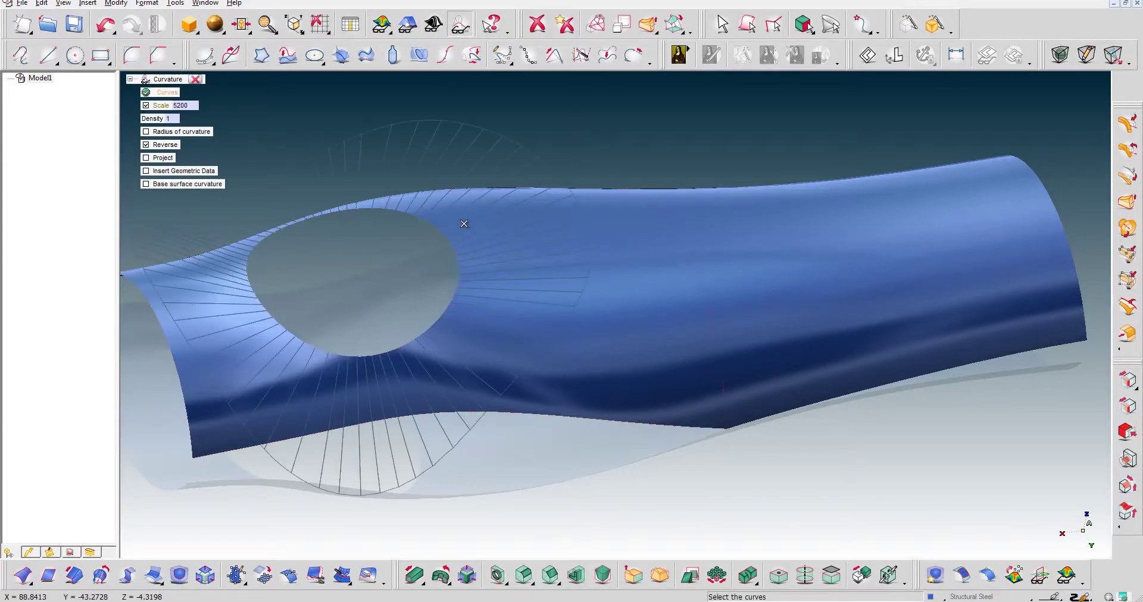
mouse_move(568, 265)
middle_mouse_down()
mouse_move(747, 261)
mouse_move(732, 290)
mouse_move(739, 255)
mouse_move(690, 281)
mouse_move(255, 336)
mouse_move(378, 331)
middle_mouse_up()
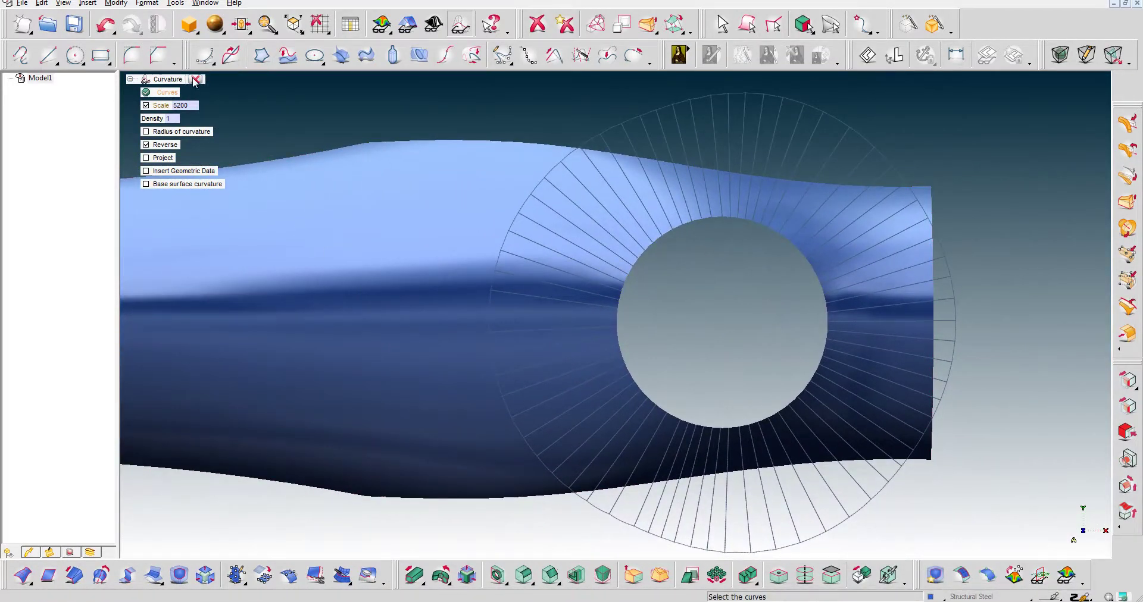
left_click(196, 79)
left_click(106, 28)
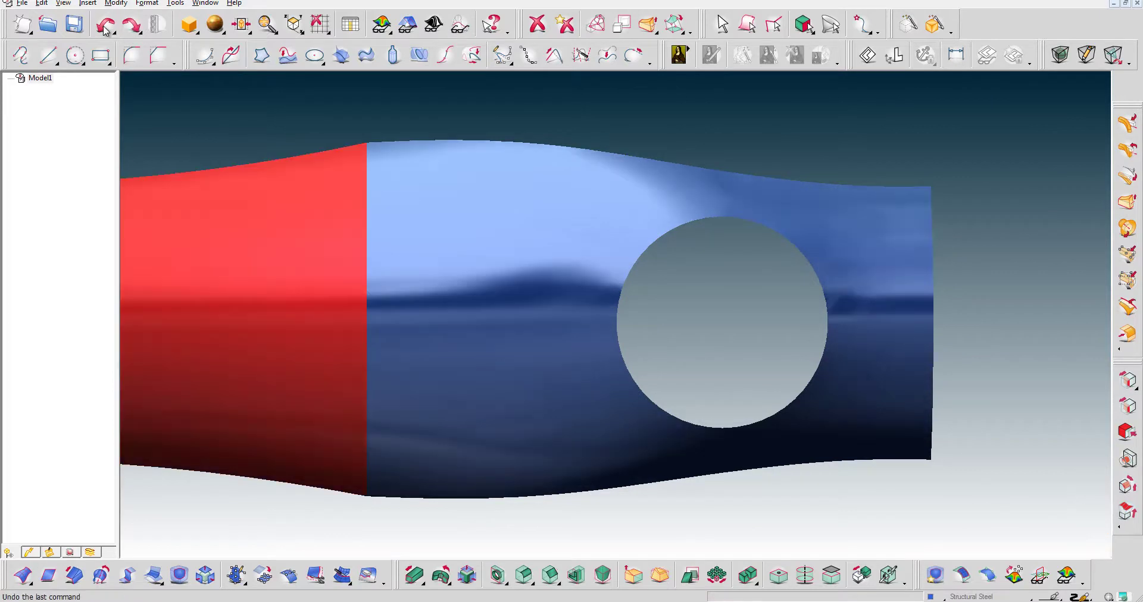
Step: Undo and redo repeatedly to compare with and without the middle surface, ending restored
left_click(106, 28)
left_click(132, 26)
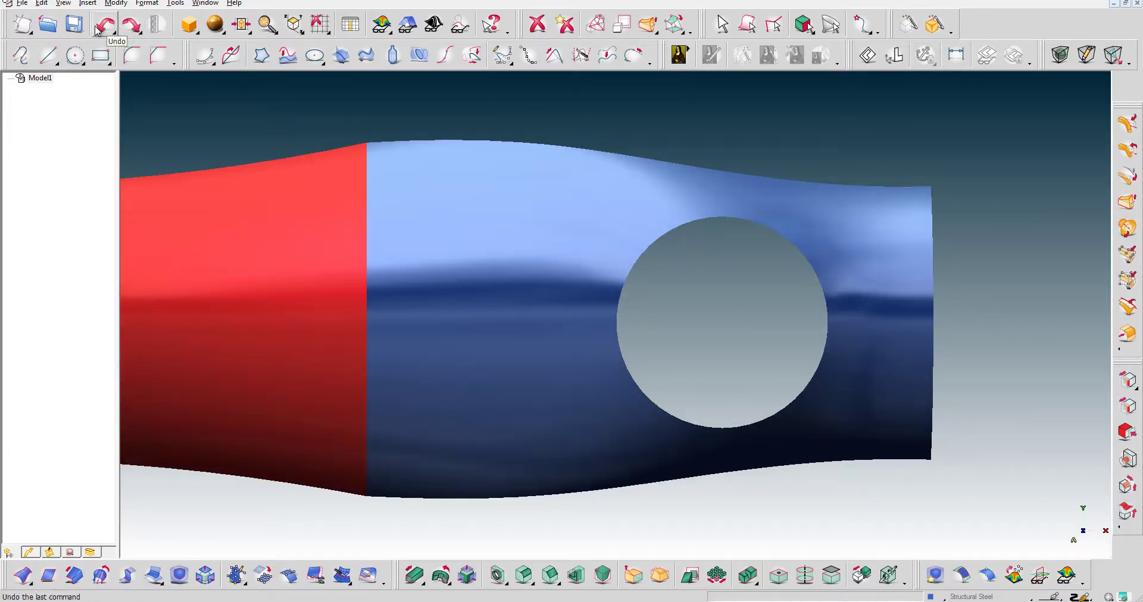
left_click(105, 28)
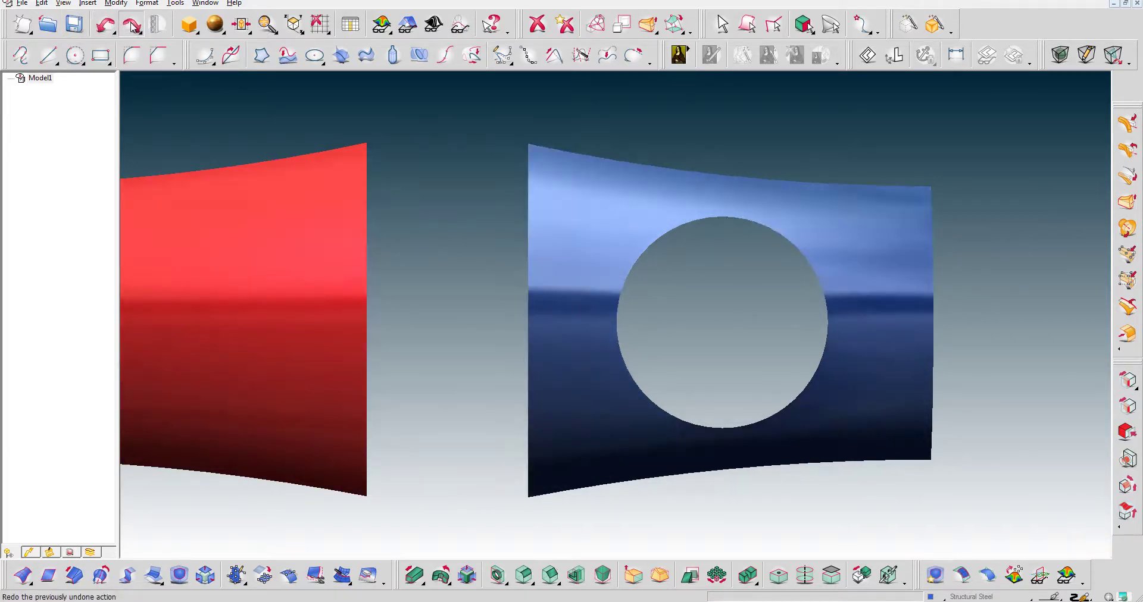
left_click(132, 25)
left_click(106, 28)
left_click(133, 26)
Step: Tilt the view and display the surfaces as Shaded View + Boundaries
mouse_move(655, 355)
middle_mouse_down()
mouse_move(635, 283)
mouse_move(540, 232)
middle_mouse_up()
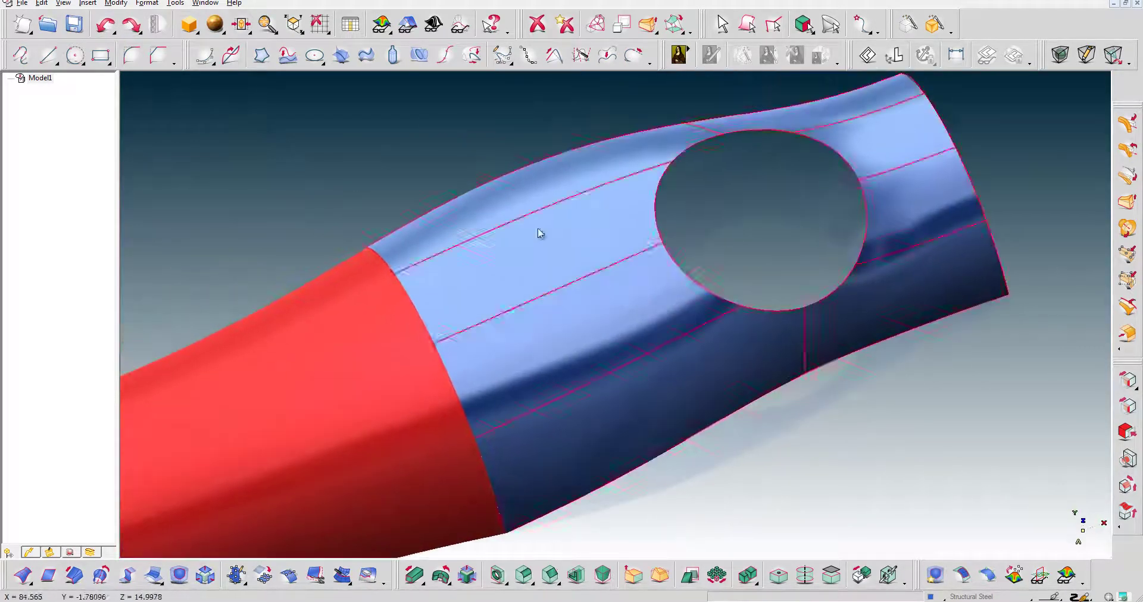
left_click(192, 27)
left_click(232, 91)
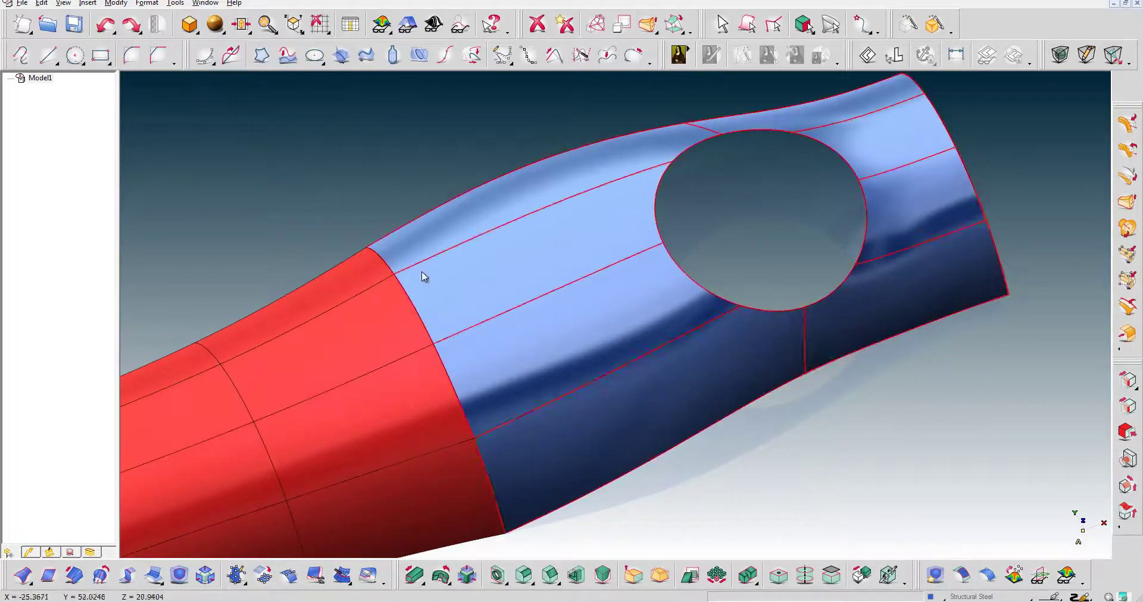